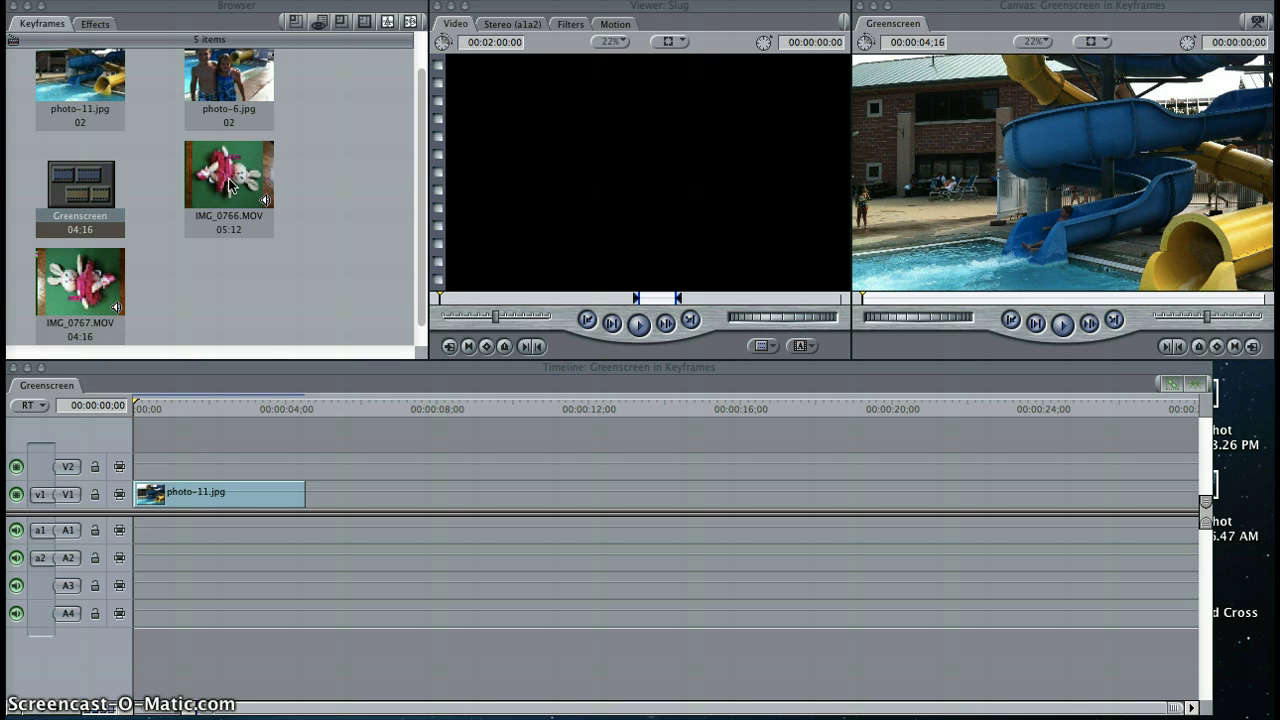
Step: Place IMG_0766.MOV on V2 above photo-11.jpg, extend the photo to 5;12, and render
{"action": "left_click_drag", "start_coordinate": [220, 234], "coordinate": [163, 484]}
{"action": "left_click", "coordinate": [167, 490]}
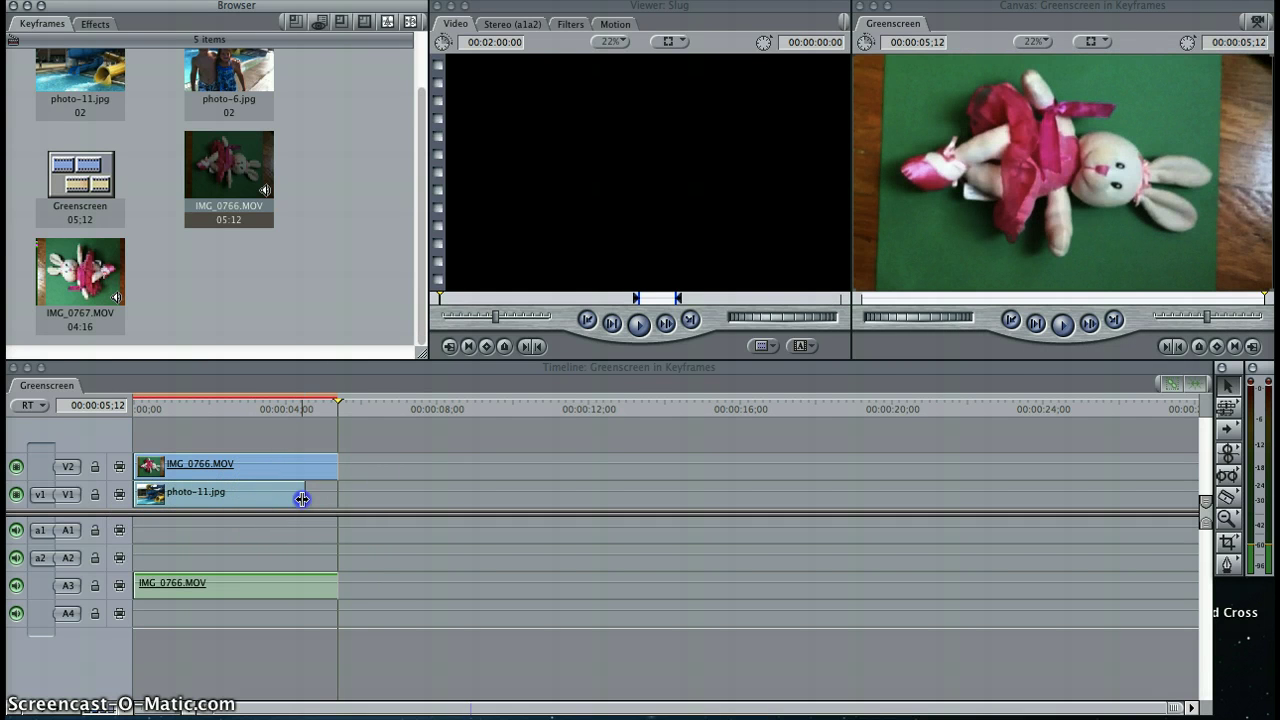
{"action": "left_click_drag", "start_coordinate": [302, 497], "coordinate": [328, 502]}
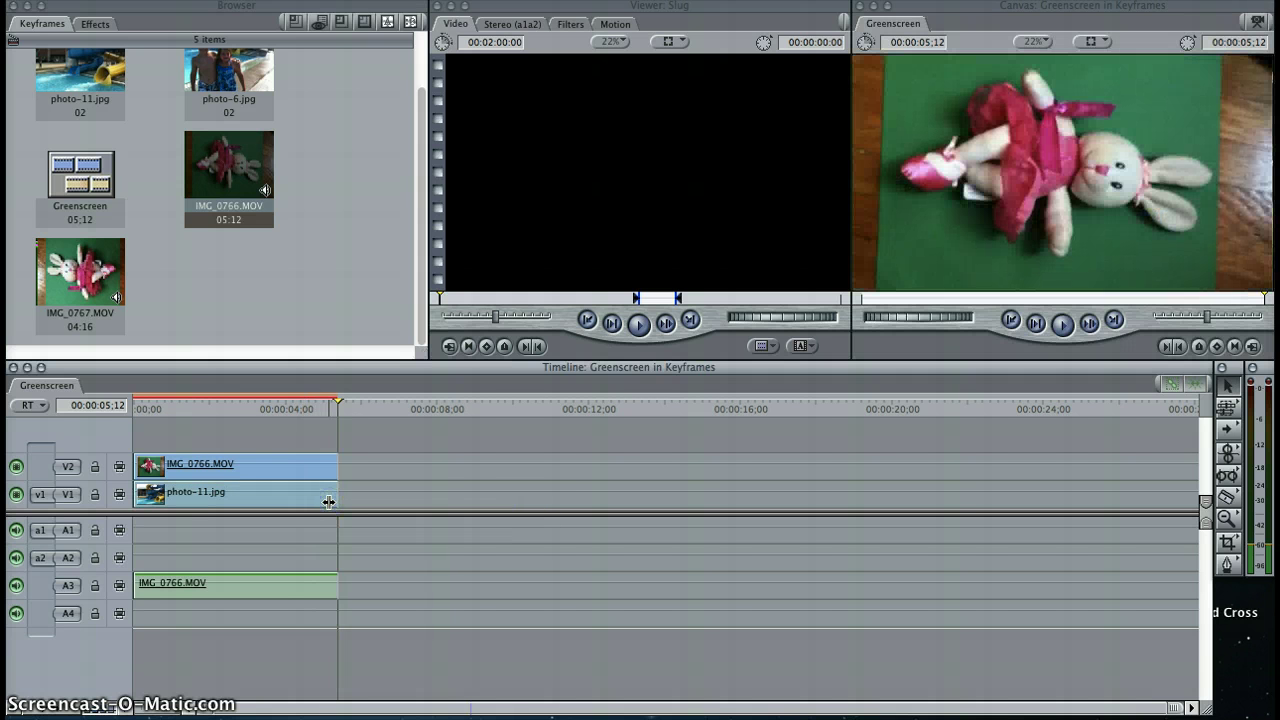
{"action": "key", "text": "super+r"}
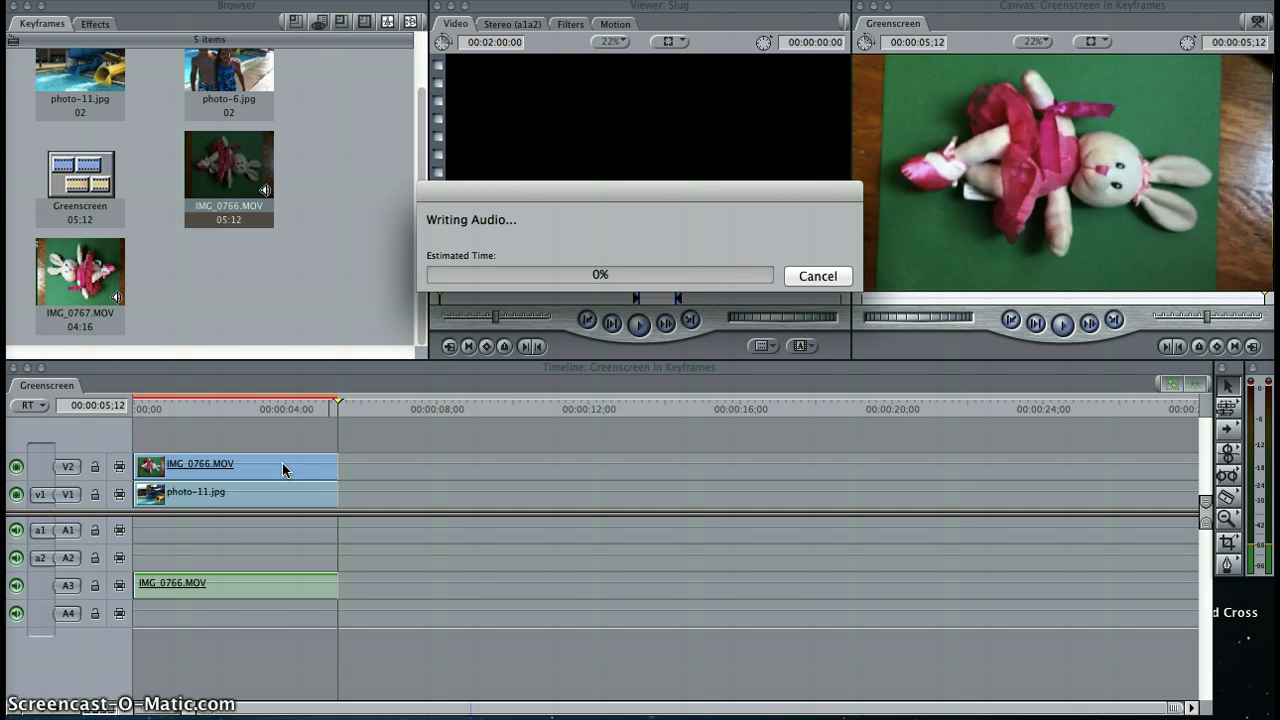
Step: Open the bunny clip at 00:00:02:20 and show it in Image+Wireframe mode in the Canvas
{"action": "left_click", "coordinate": [261, 465]}
{"action": "left_click", "coordinate": [233, 405]}
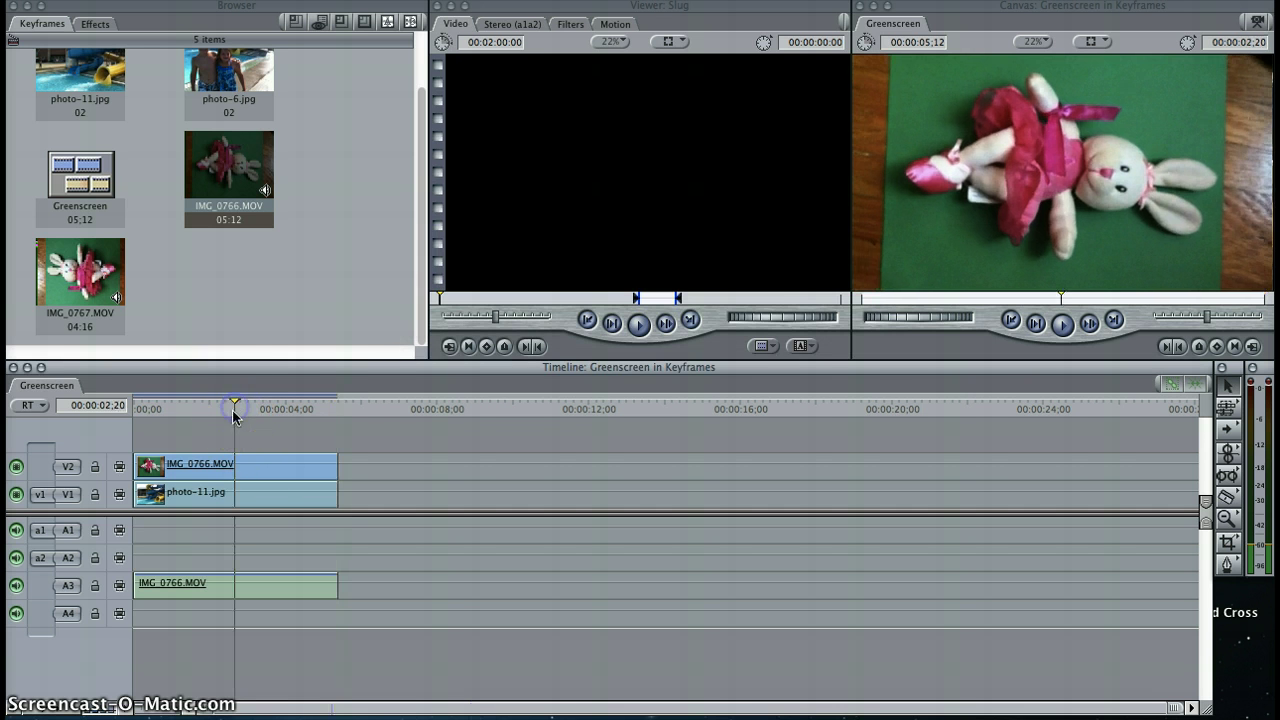
{"action": "double_click", "coordinate": [244, 466]}
{"action": "left_click", "coordinate": [812, 232]}
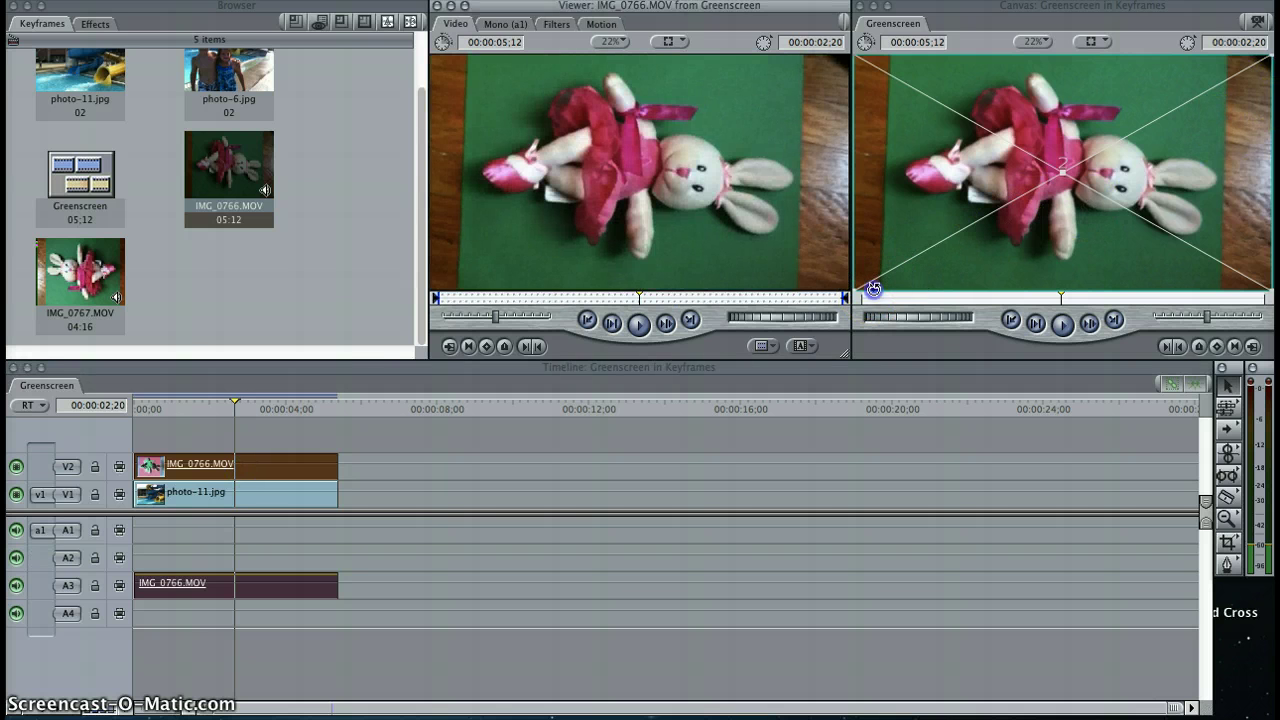
Step: Rotate, resize and position the bunny diagonally over the blue slide
{"action": "left_click_drag", "start_coordinate": [878, 286], "coordinate": [1070, 125]}
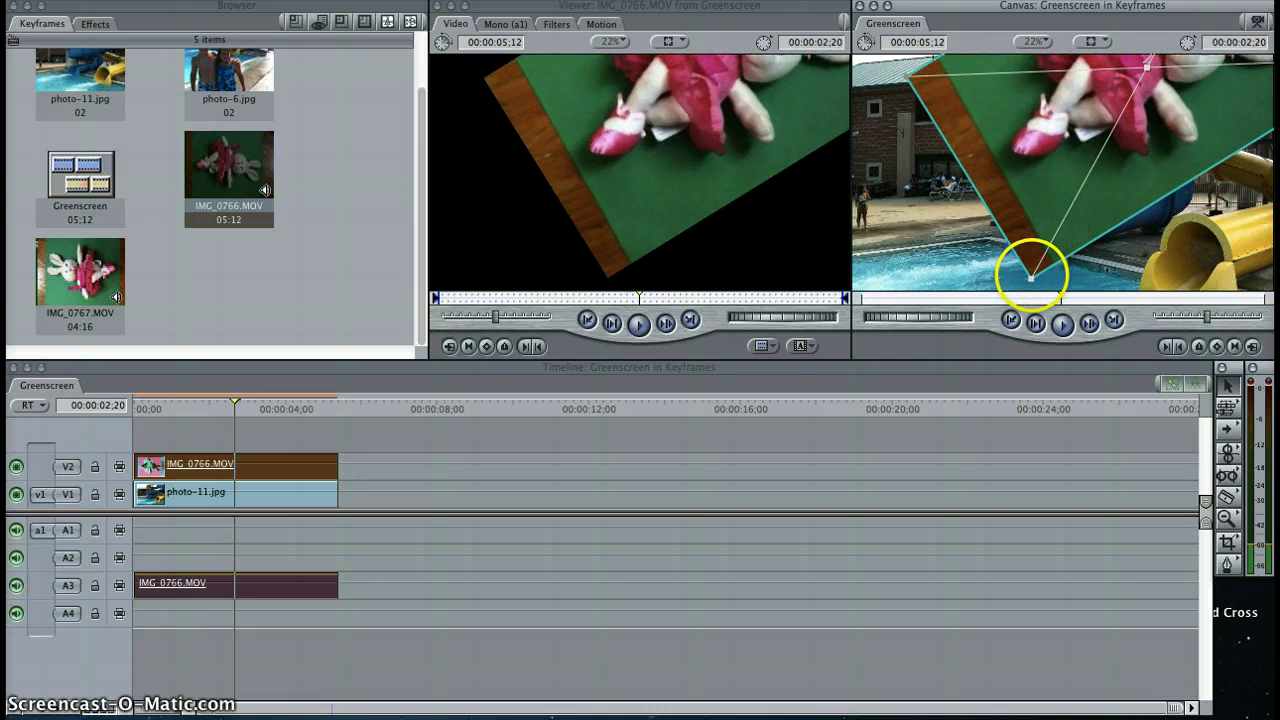
{"action": "left_click_drag", "start_coordinate": [1039, 268], "coordinate": [1064, 178]}
{"action": "left_click_drag", "start_coordinate": [1030, 237], "coordinate": [1008, 268]}
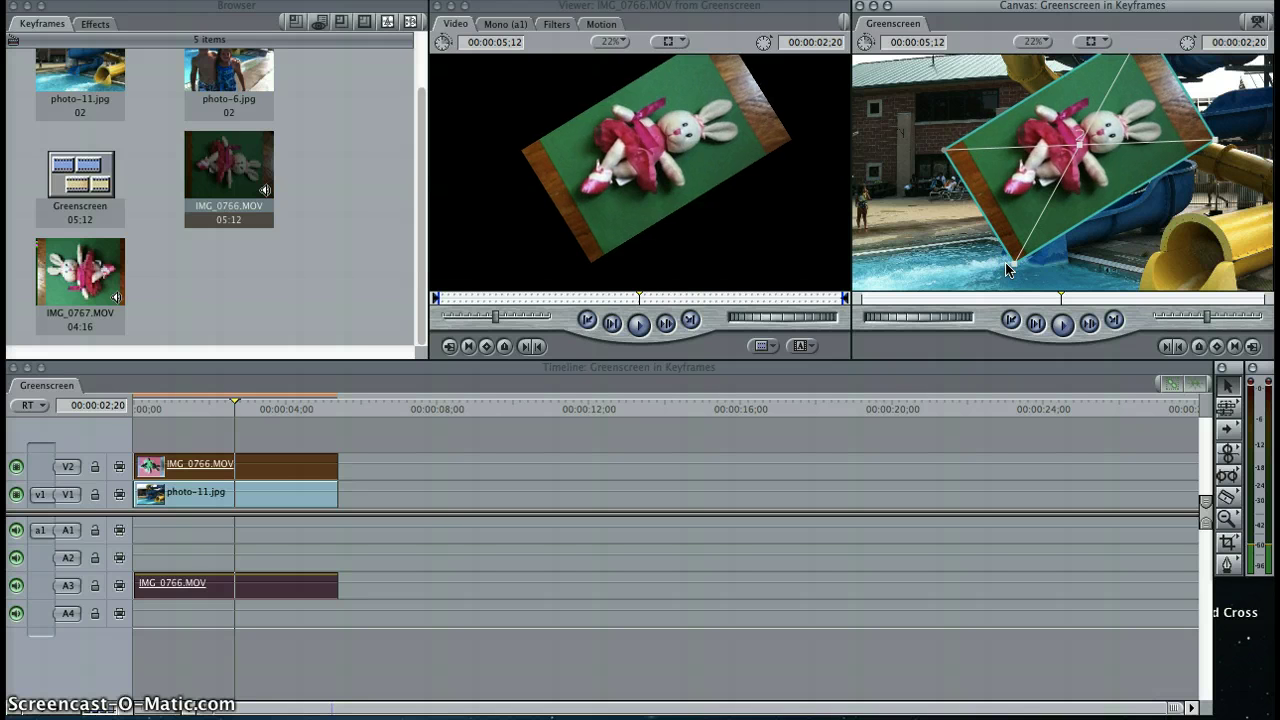
{"action": "left_click_drag", "start_coordinate": [1005, 262], "coordinate": [1082, 197]}
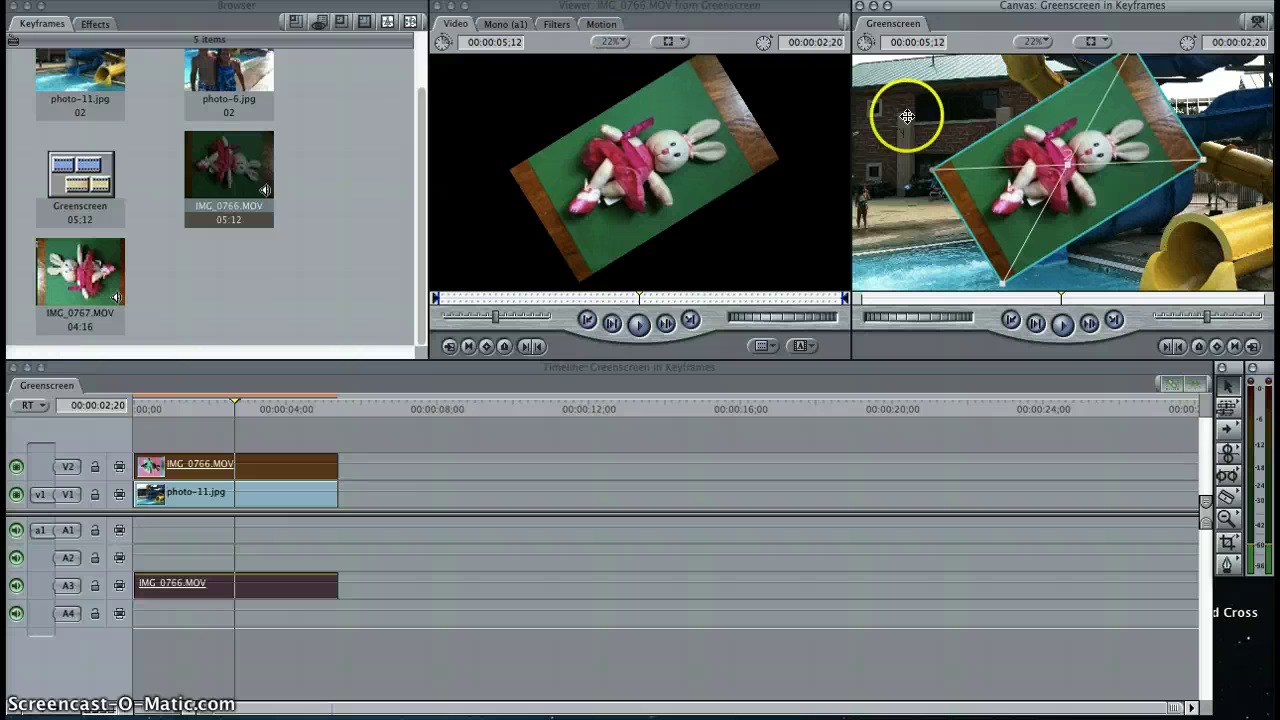
Step: Crop the bunny clip's left edge to 10 and right edge to 14, then render
{"action": "left_click", "coordinate": [603, 24]}
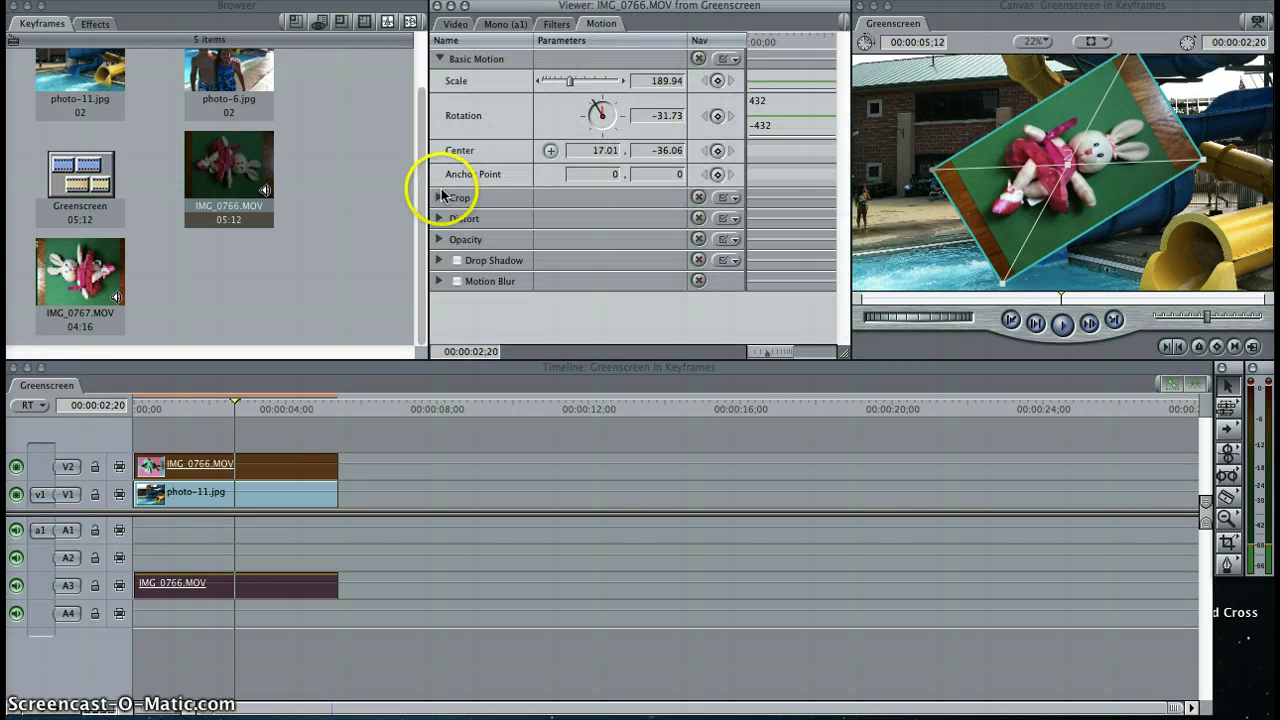
{"action": "left_click", "coordinate": [440, 199]}
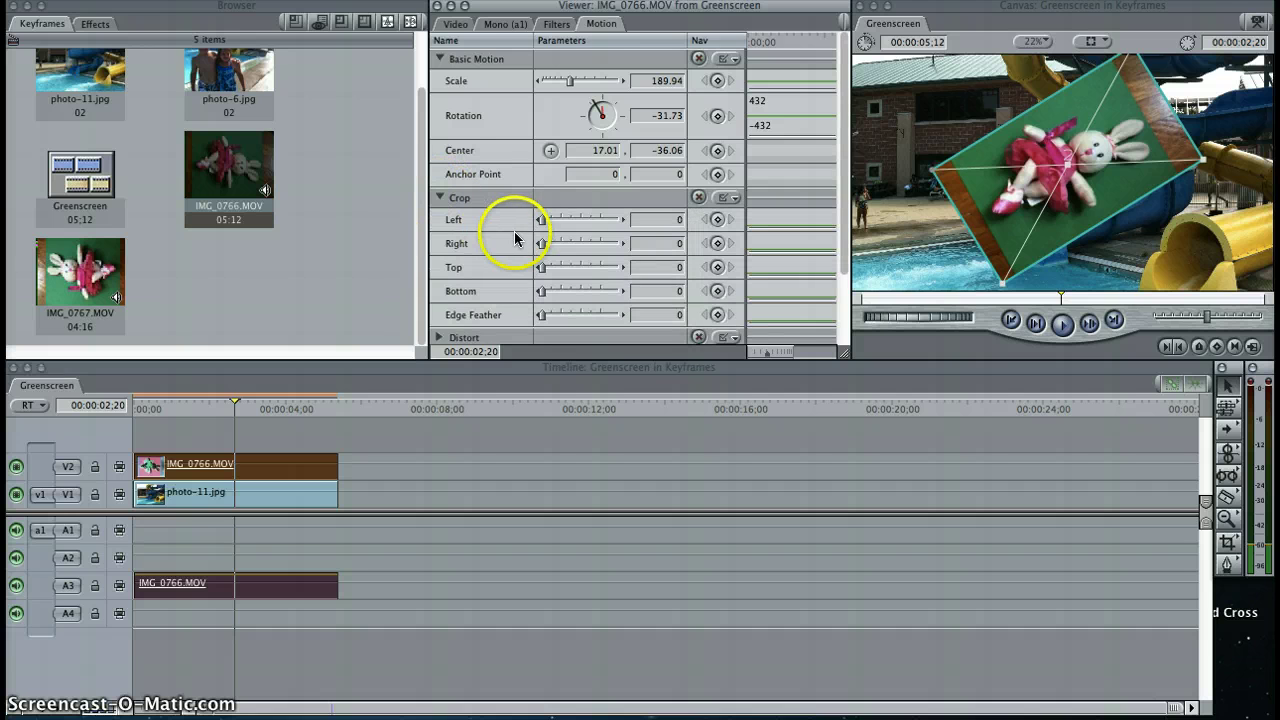
{"action": "left_click_drag", "start_coordinate": [540, 220], "coordinate": [551, 245]}
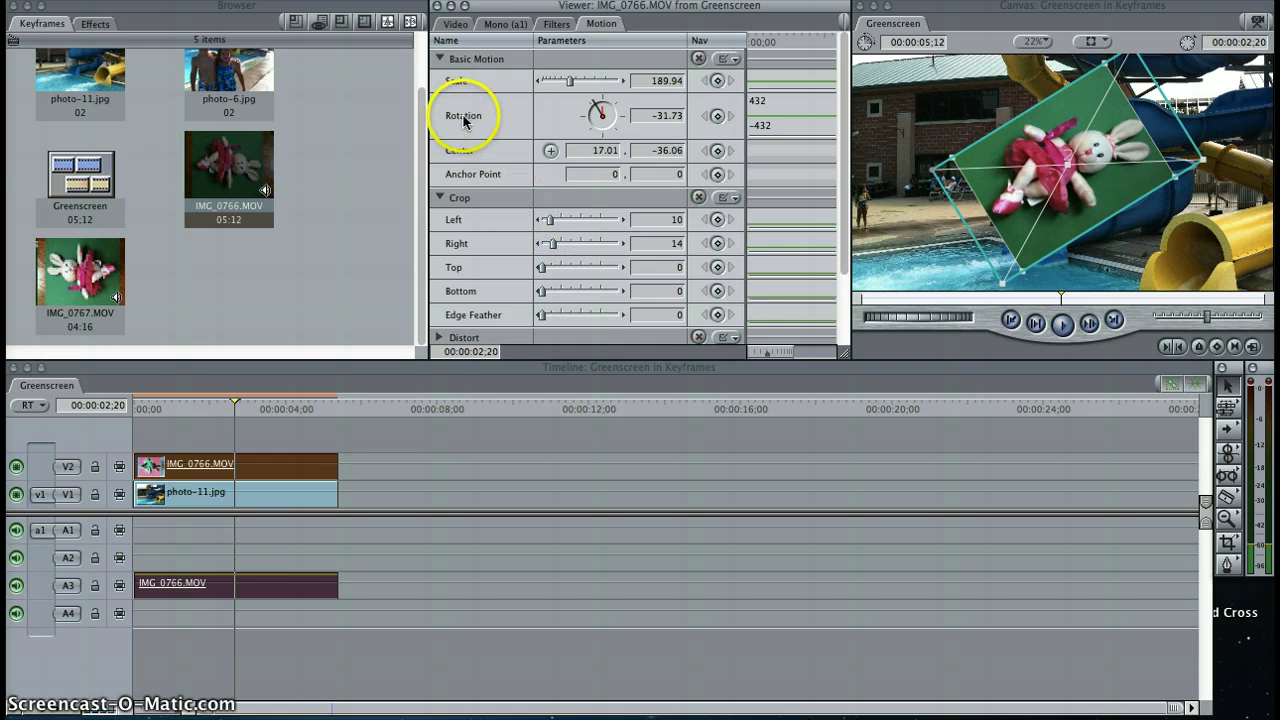
{"action": "left_click", "coordinate": [455, 24]}
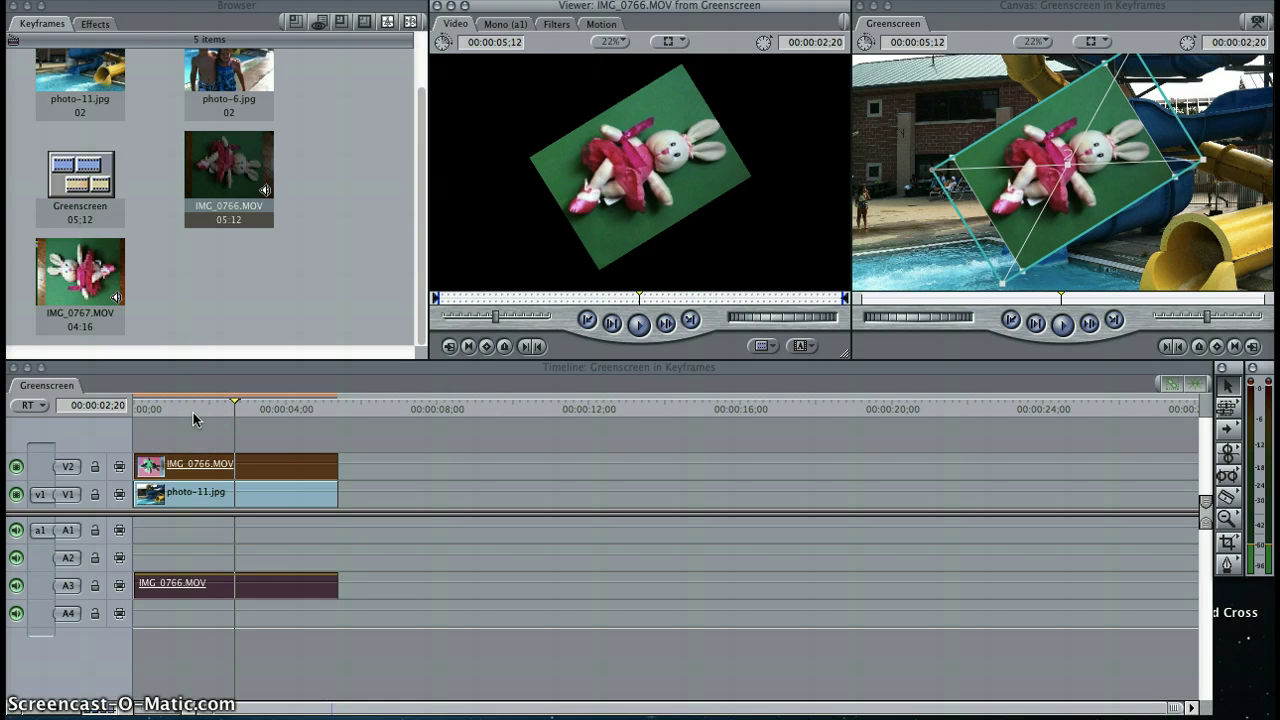
{"action": "key", "text": "super+r"}
Step: Drag Chroma Keyer from Video Filters > Key onto the V2 bunny clip and close the filter windows
{"action": "left_click", "coordinate": [95, 25]}
{"action": "double_click", "coordinate": [80, 225]}
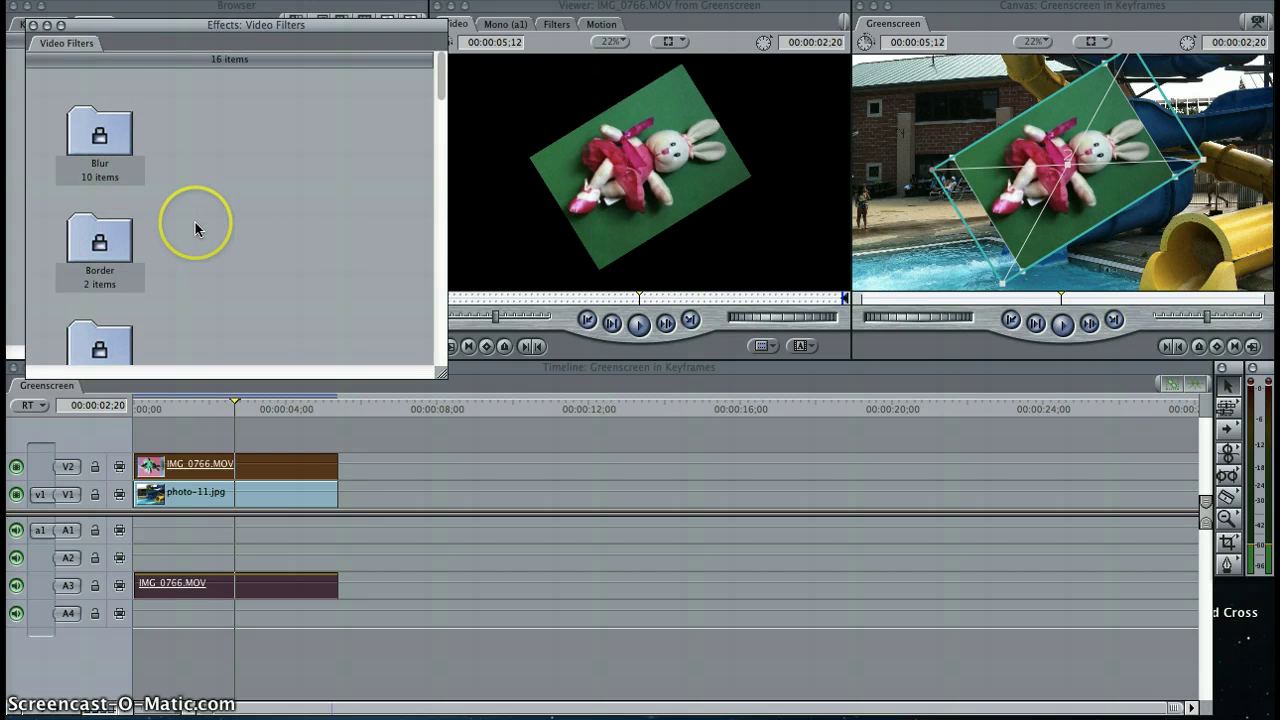
{"action": "scroll", "coordinate": [195, 225], "scroll_direction": "down", "scroll_amount": 3}
{"action": "scroll", "coordinate": [195, 229], "scroll_direction": "down", "scroll_amount": 3}
{"action": "scroll", "coordinate": [195, 222], "scroll_direction": "down", "scroll_amount": 5}
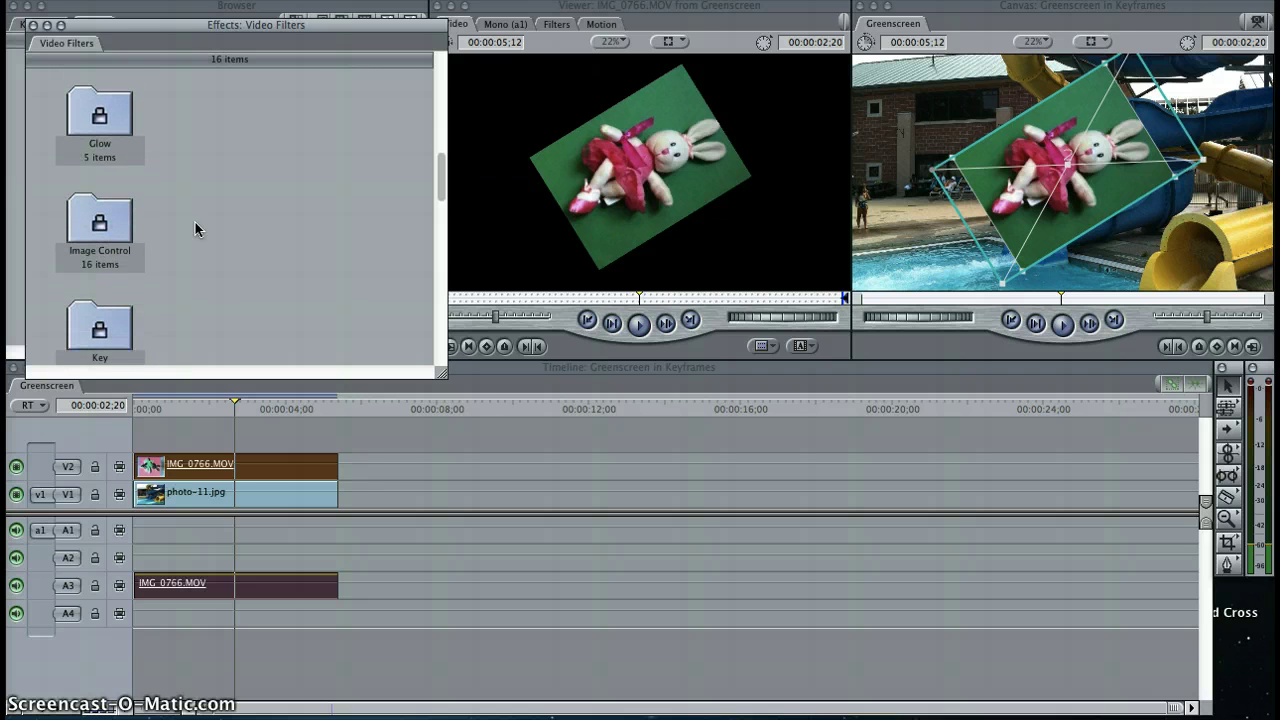
{"action": "left_click", "coordinate": [111, 233]}
{"action": "double_click", "coordinate": [111, 233]}
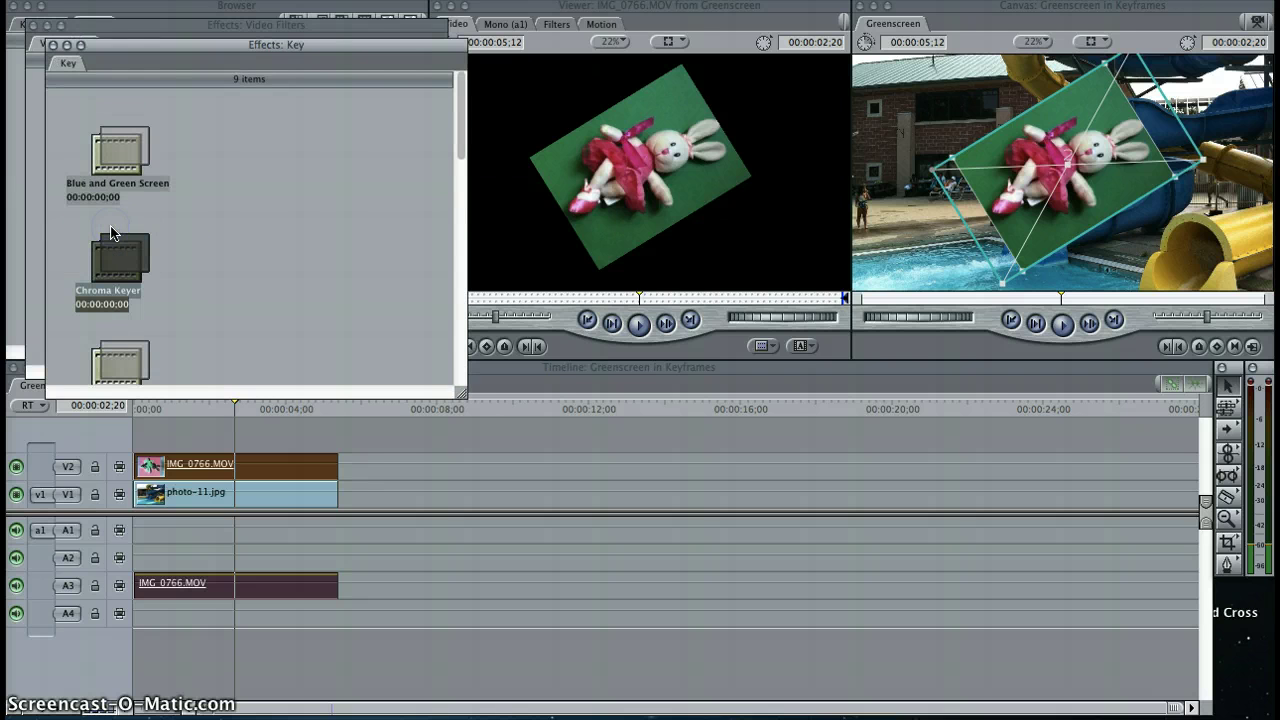
{"action": "left_click_drag", "start_coordinate": [131, 257], "coordinate": [197, 467]}
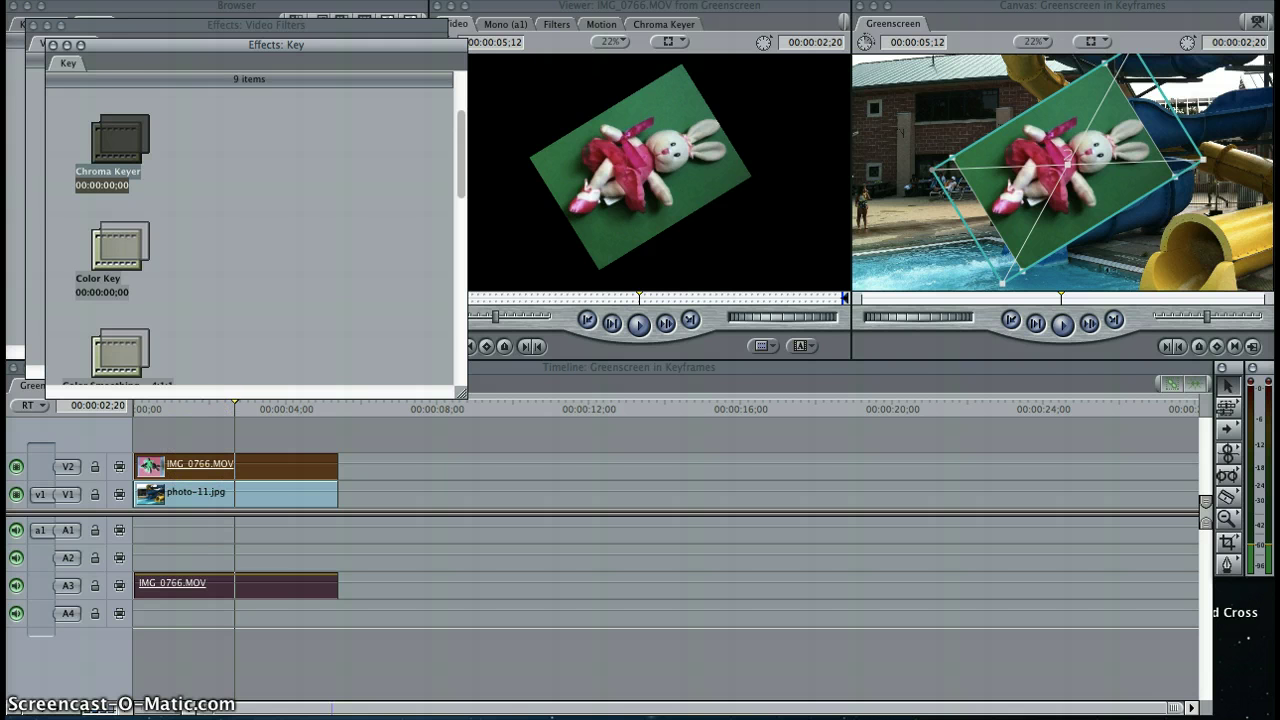
{"action": "left_click", "coordinate": [56, 46]}
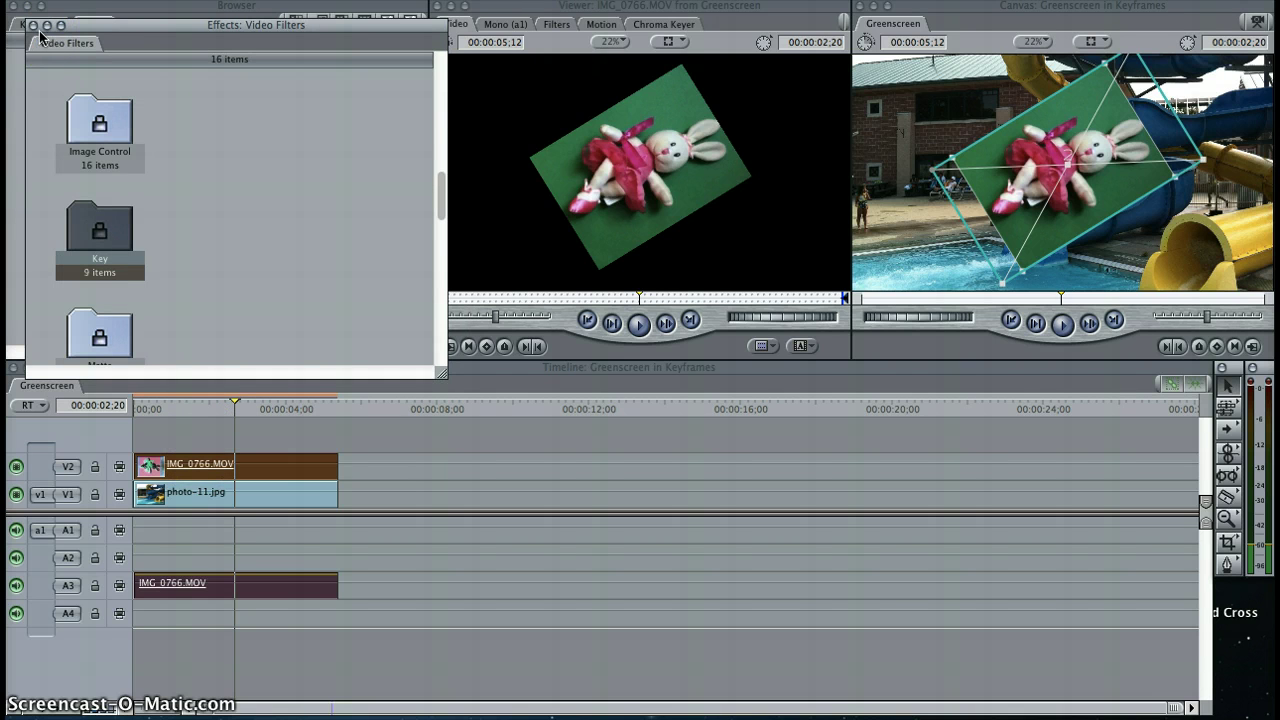
{"action": "left_click", "coordinate": [33, 25]}
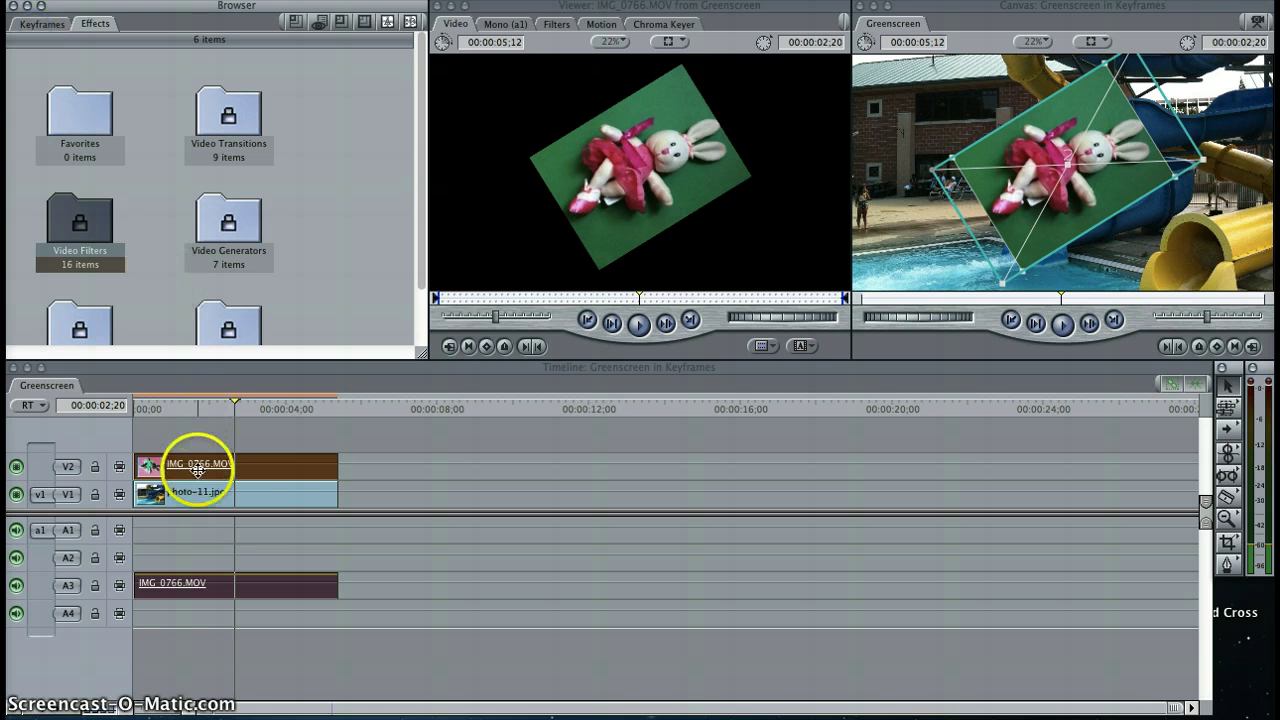
Step: In the bunny clip's Chroma Keyer tab, sample the green backdrop as the key colour
{"action": "left_click", "coordinate": [199, 470]}
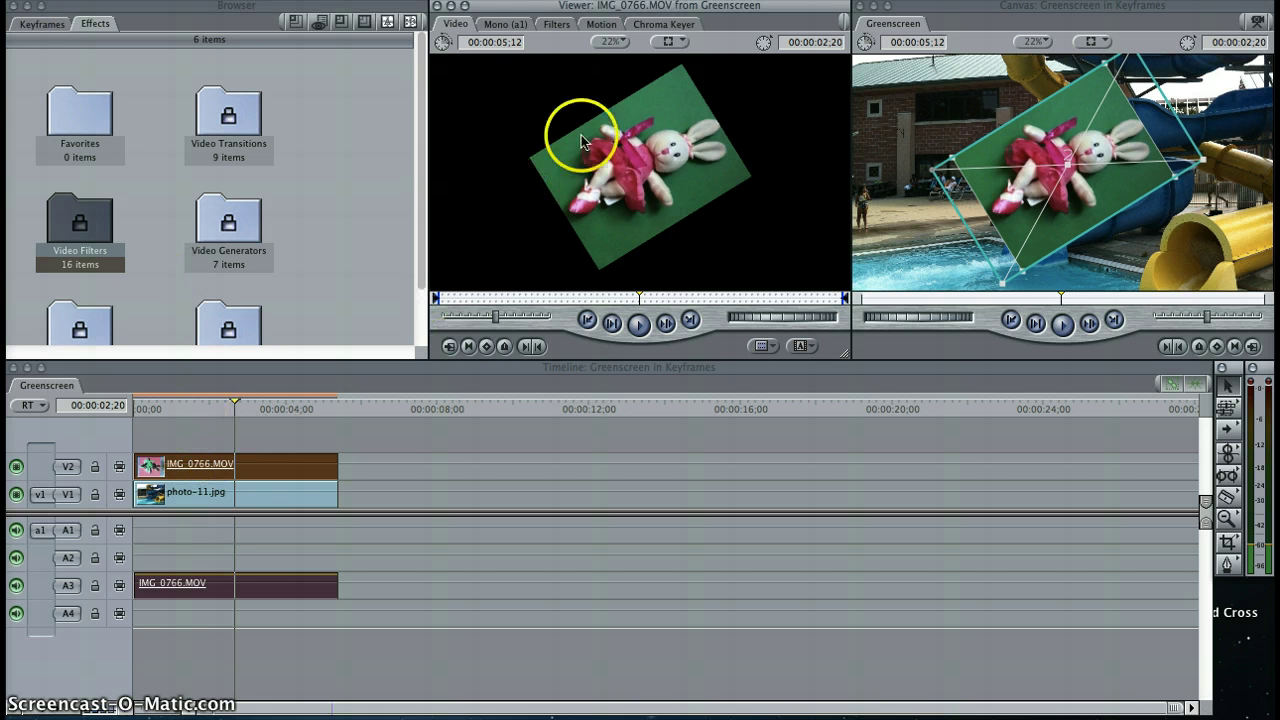
{"action": "left_click", "coordinate": [673, 25]}
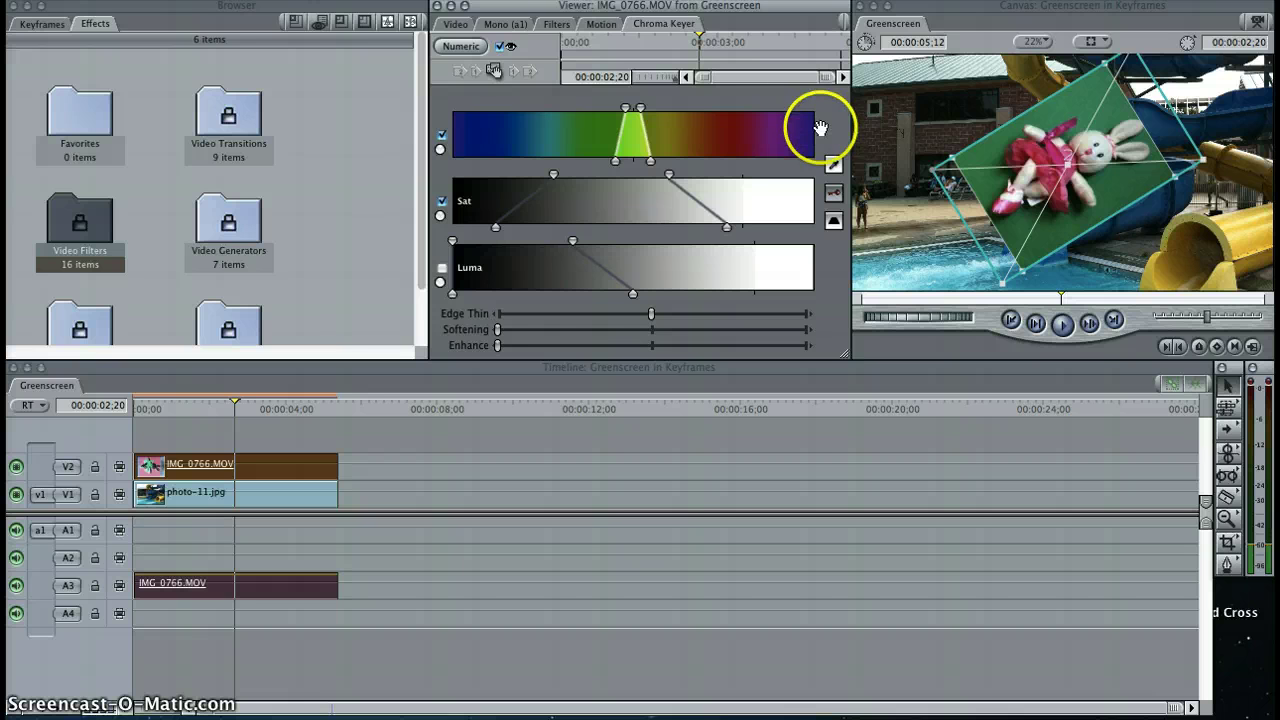
{"action": "left_click", "coordinate": [834, 165]}
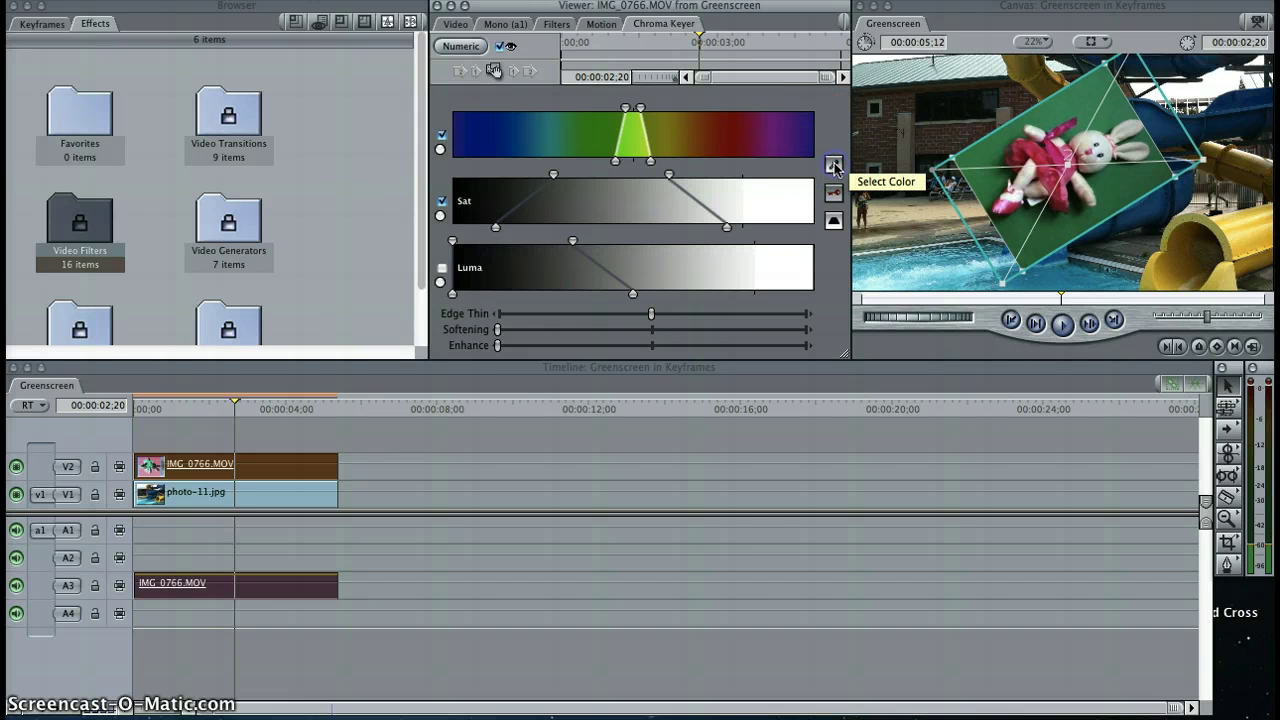
{"action": "left_click_drag", "start_coordinate": [834, 165], "coordinate": [966, 158]}
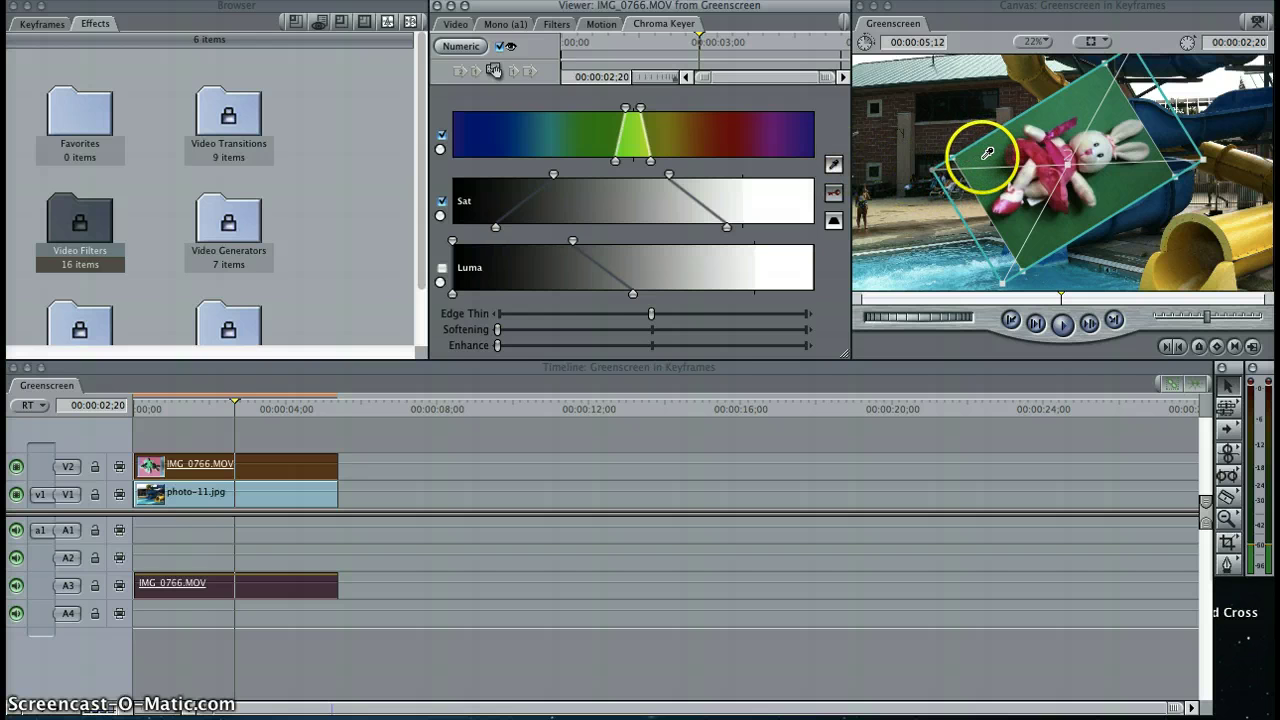
{"action": "left_click", "coordinate": [990, 152]}
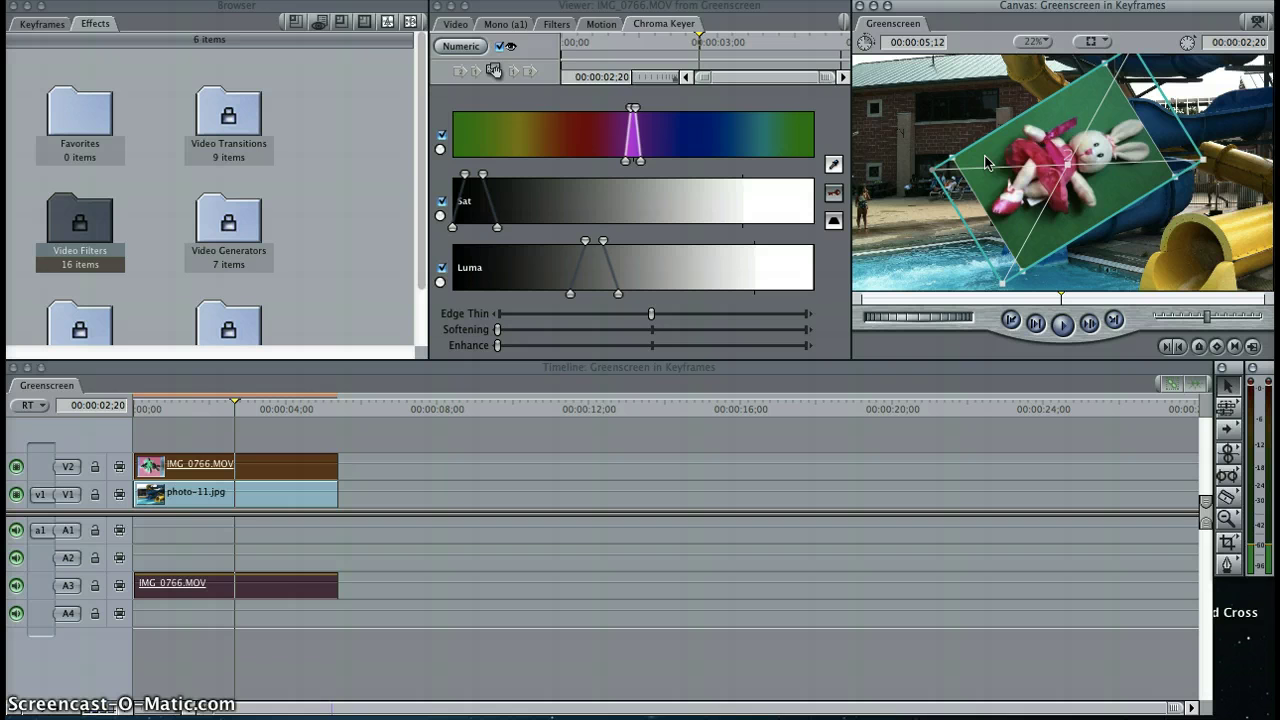
{"action": "left_click", "coordinate": [834, 166]}
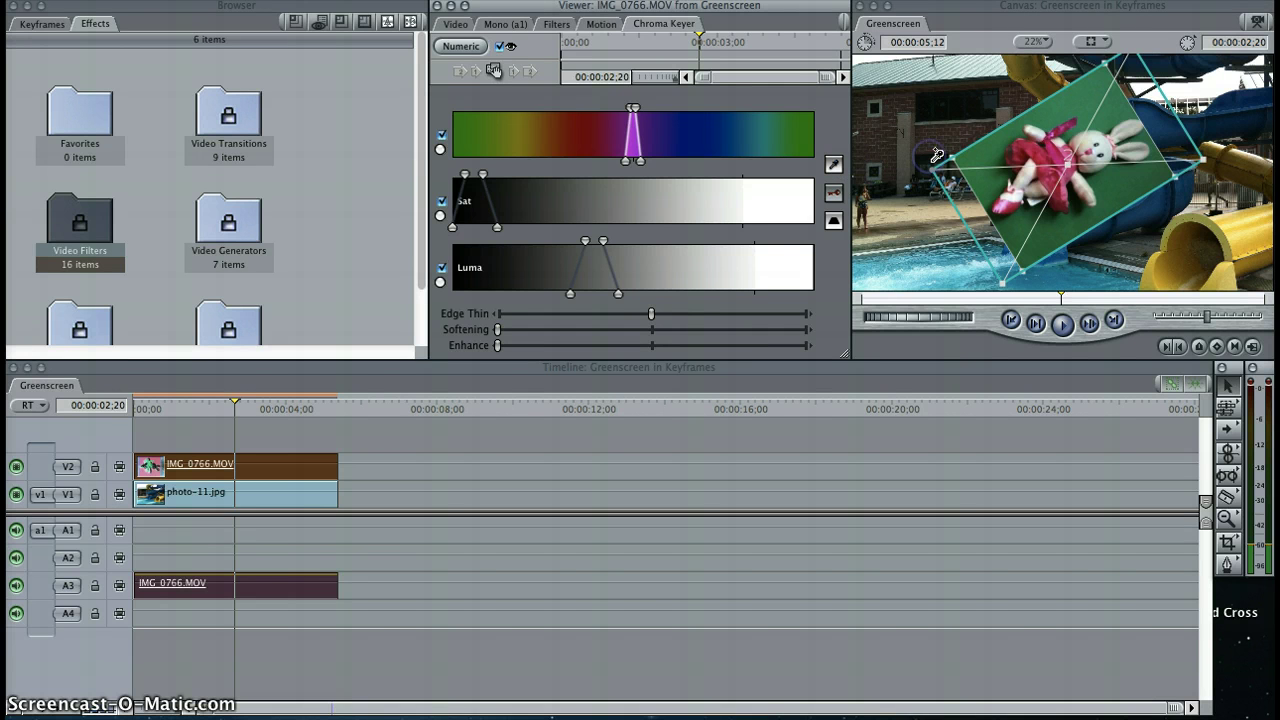
{"action": "left_click", "coordinate": [966, 153]}
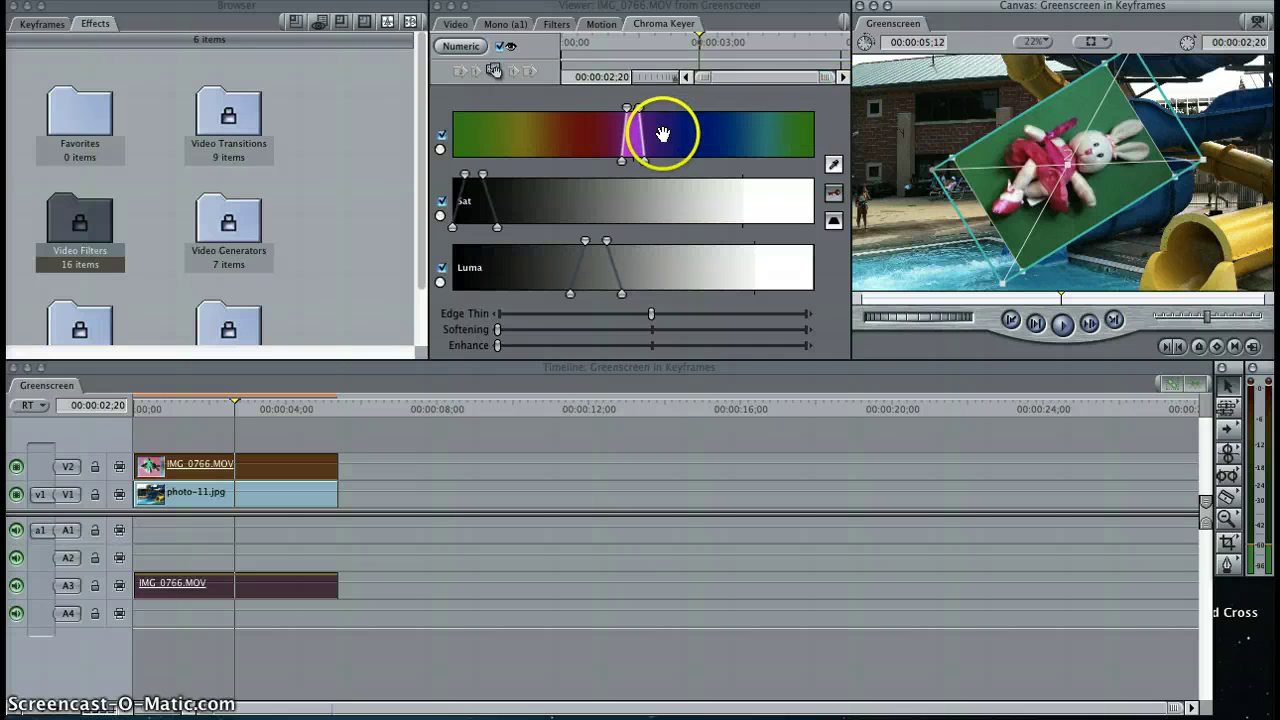
Step: Widen and shift the hue range and softness so it brackets green through yellow
{"action": "left_click_drag", "start_coordinate": [634, 134], "coordinate": [636, 148]}
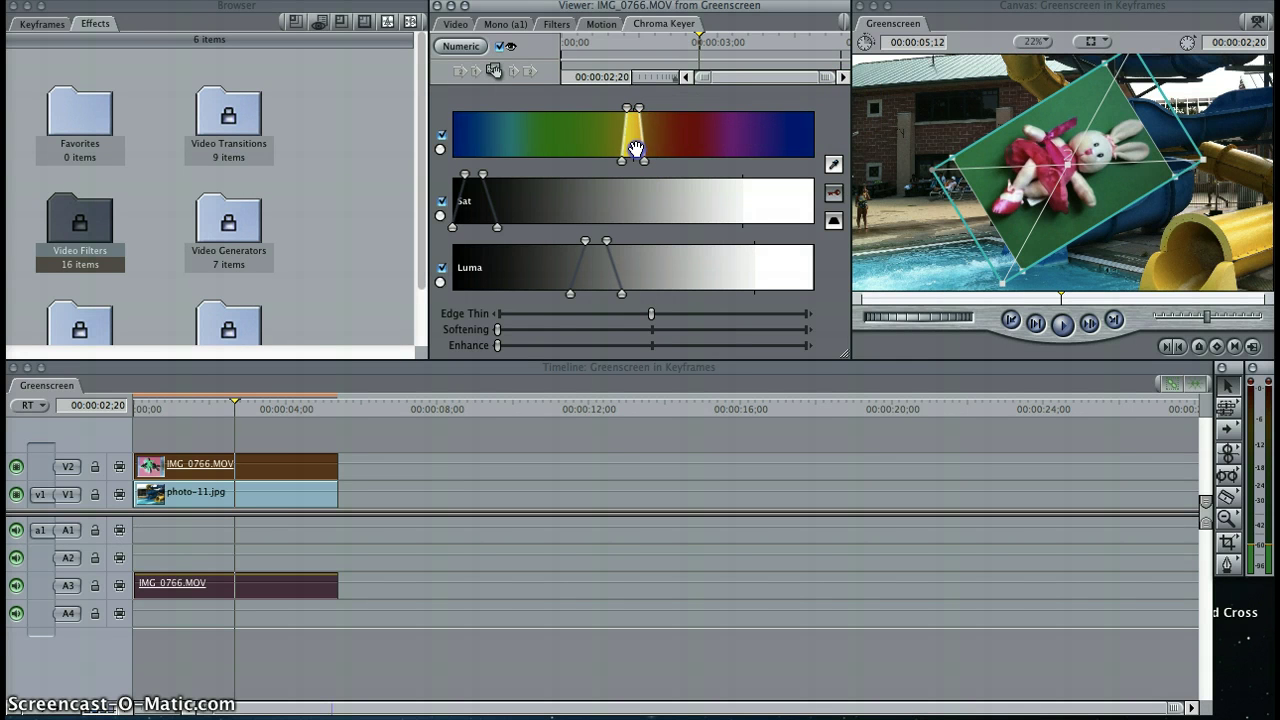
{"action": "left_click_drag", "start_coordinate": [636, 149], "coordinate": [636, 149]}
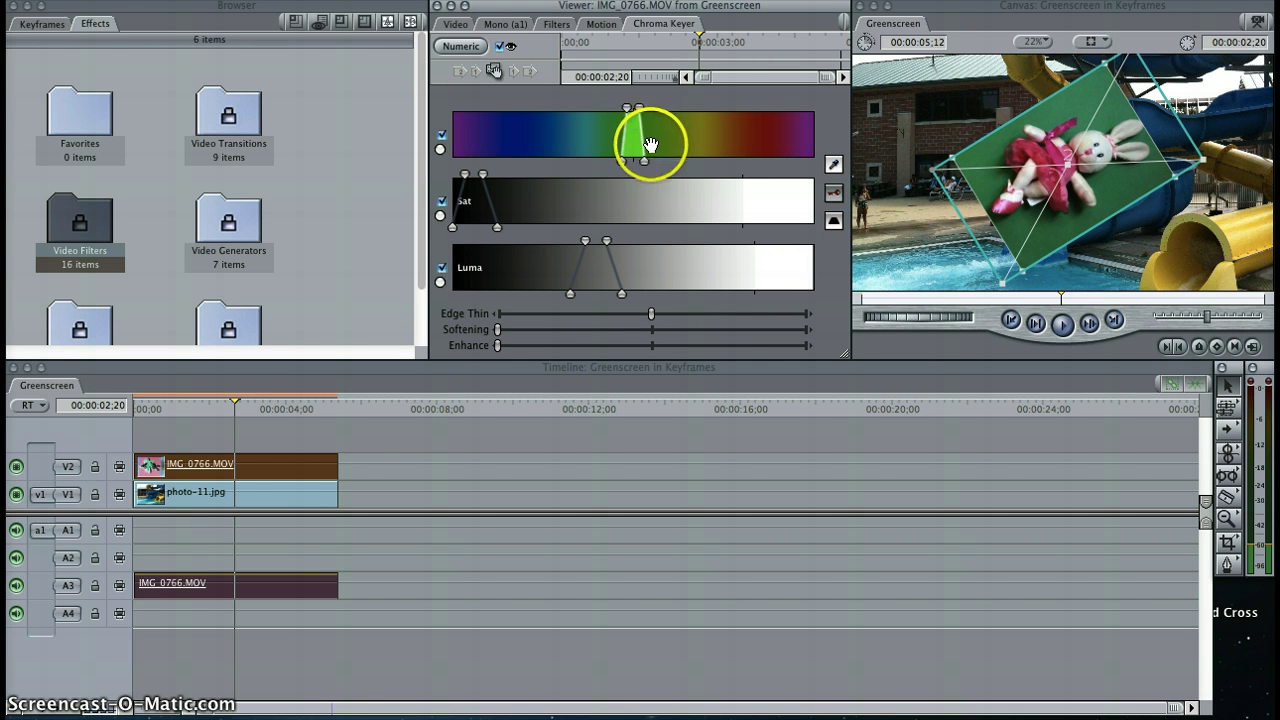
{"action": "left_click_drag", "start_coordinate": [648, 166], "coordinate": [648, 165]}
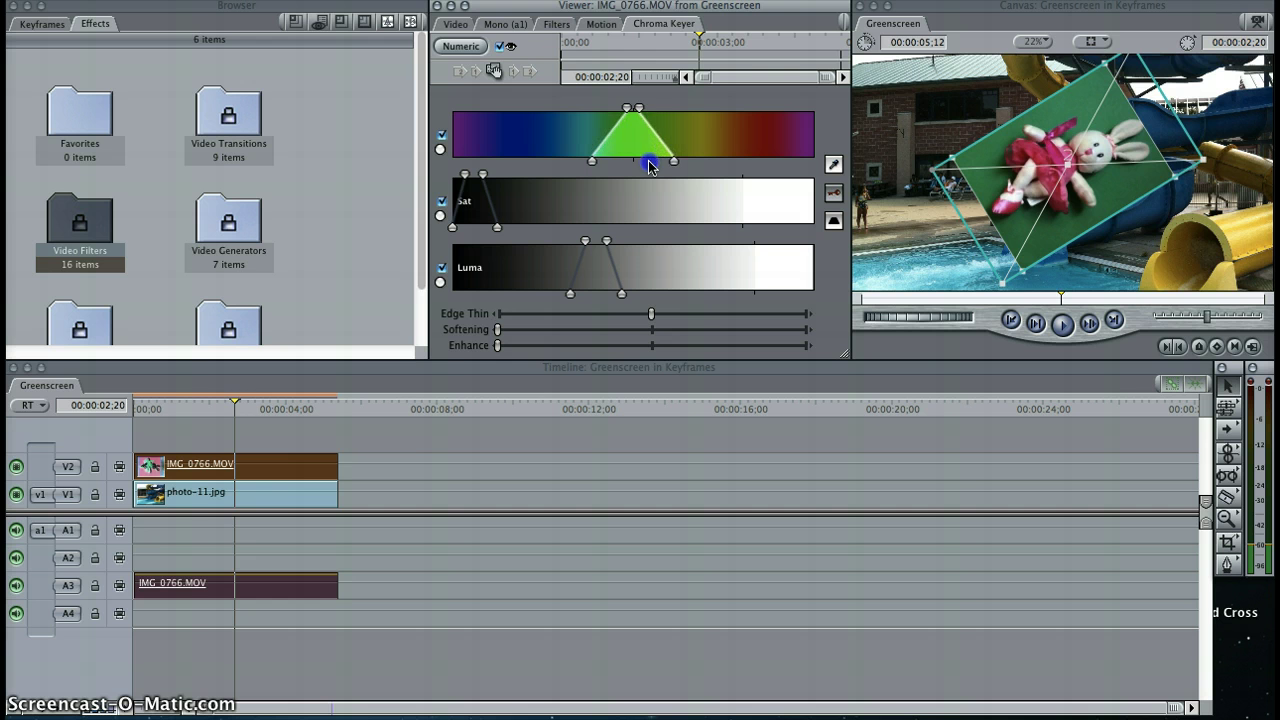
{"action": "left_click_drag", "start_coordinate": [639, 108], "coordinate": [642, 113]}
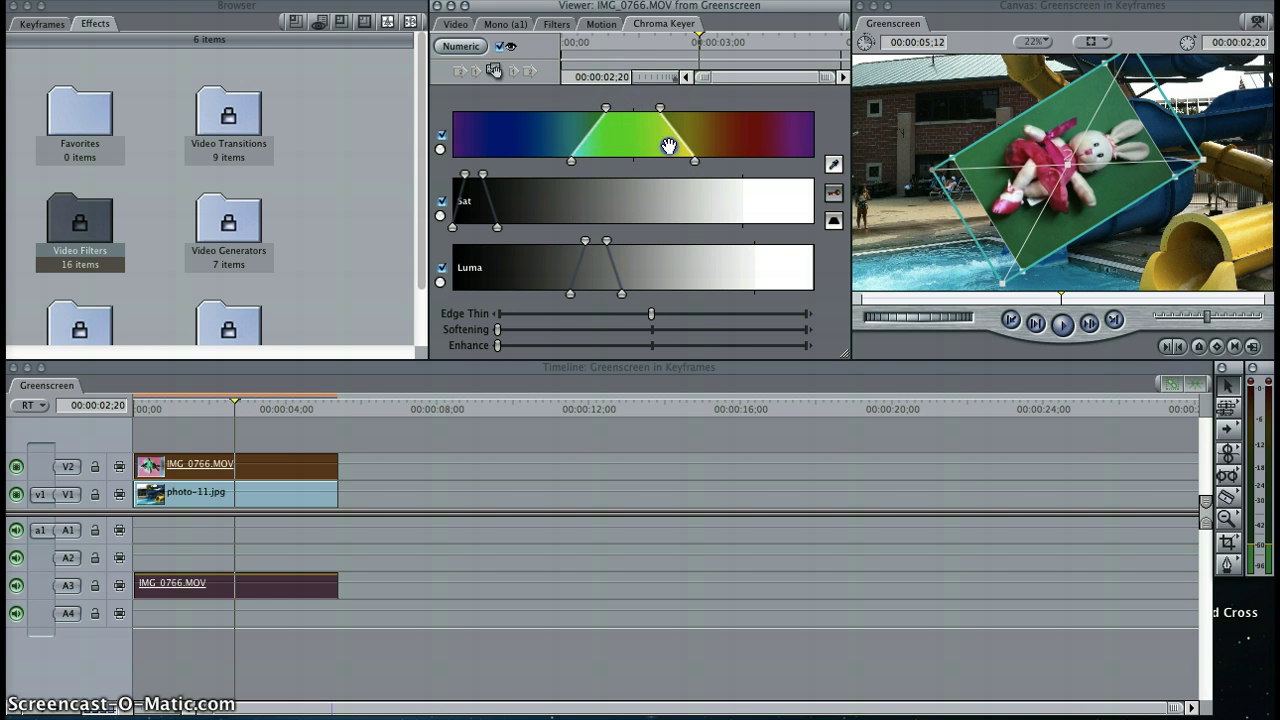
{"action": "left_click_drag", "start_coordinate": [668, 148], "coordinate": [668, 146]}
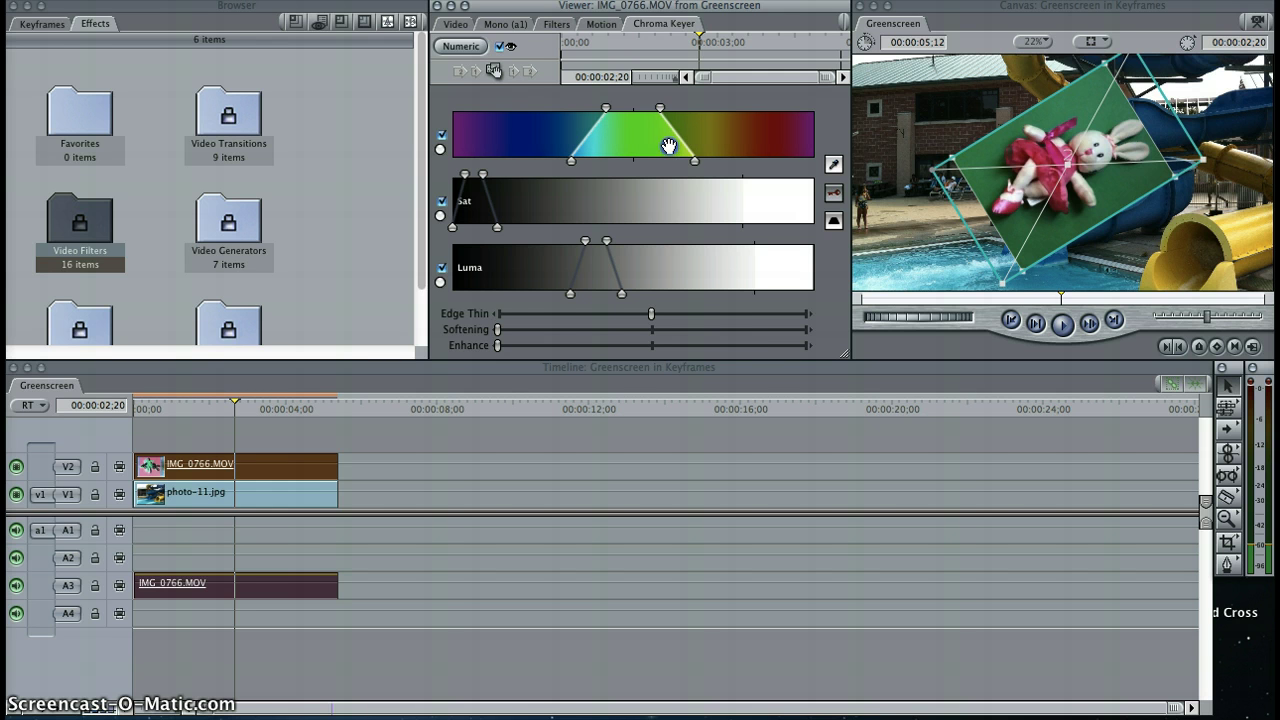
{"action": "left_click", "coordinate": [663, 110]}
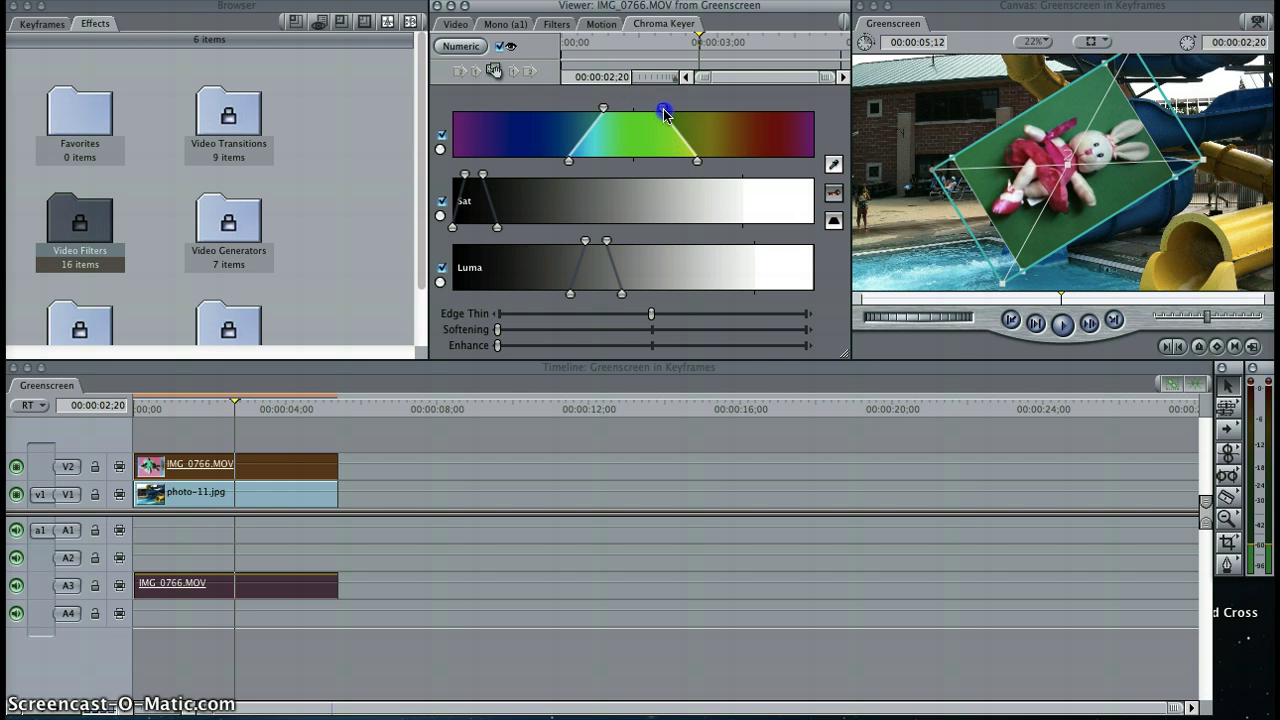
{"action": "left_click_drag", "start_coordinate": [651, 130], "coordinate": [652, 130]}
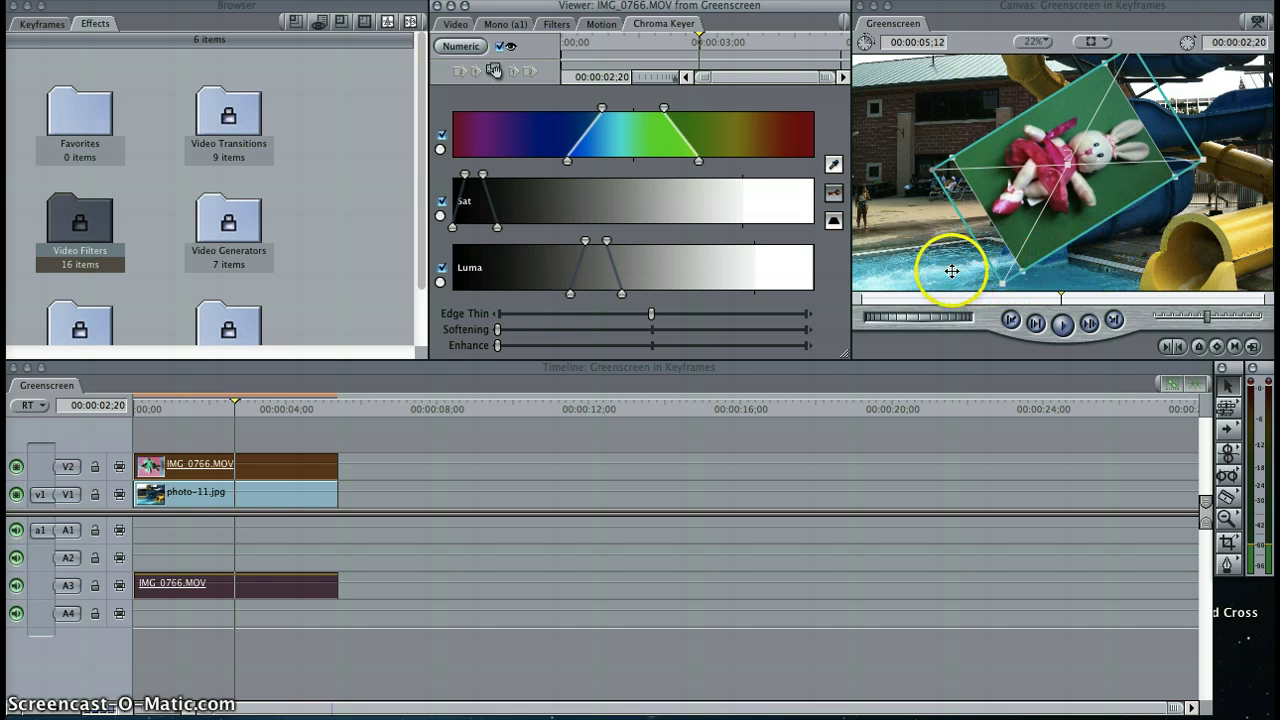
{"action": "left_click_drag", "start_coordinate": [646, 136], "coordinate": [606, 143]}
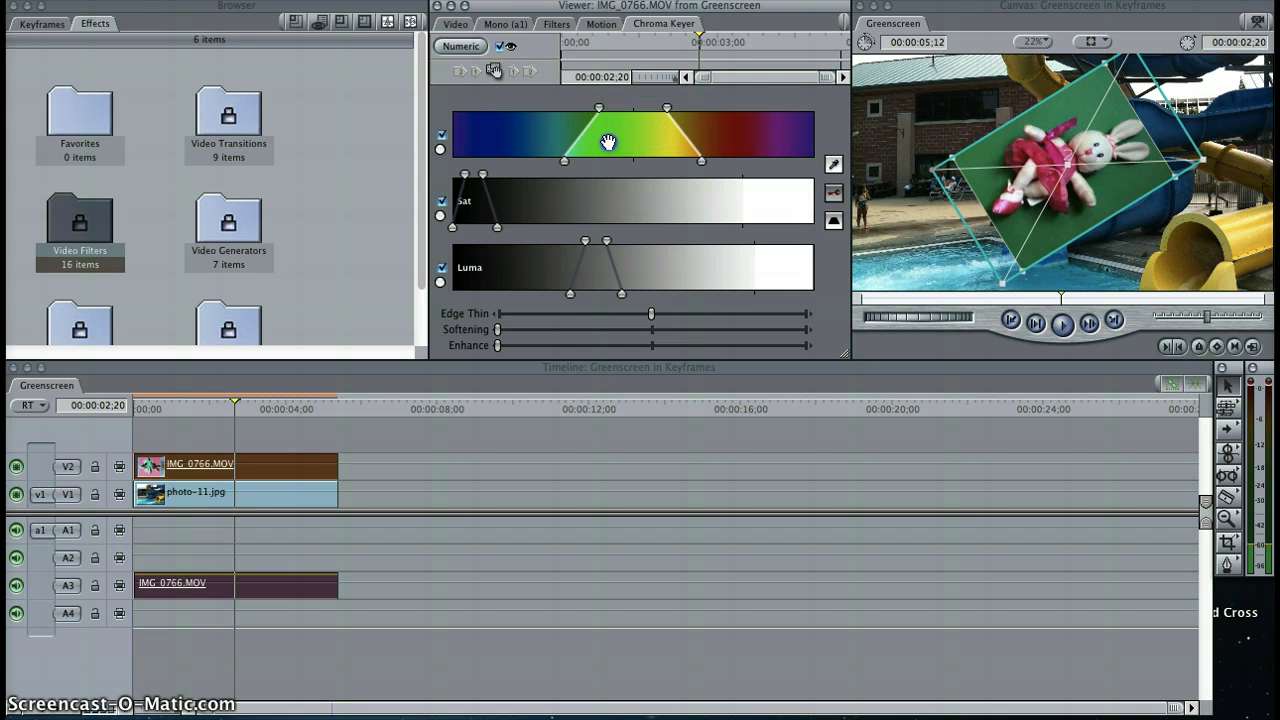
Step: Drag the Sat handles to widen the saturation range into a mid-to-high band
{"action": "left_click", "coordinate": [483, 177]}
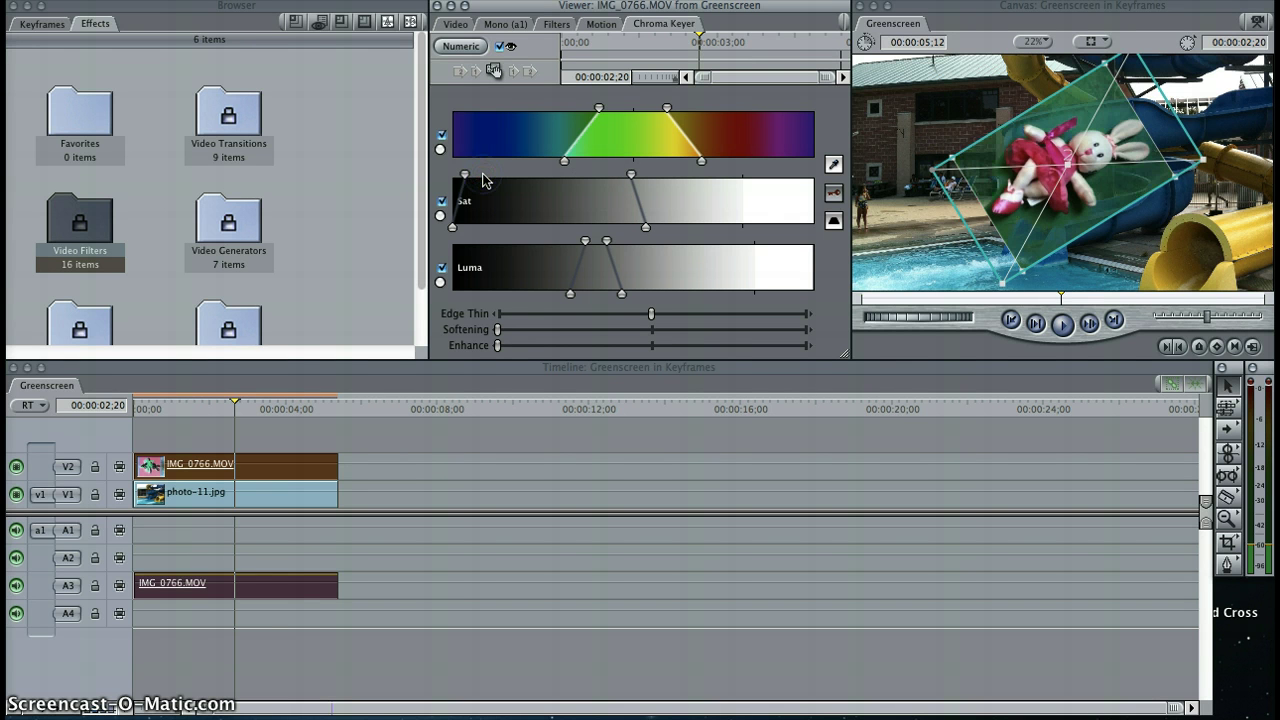
{"action": "left_click", "coordinate": [631, 176]}
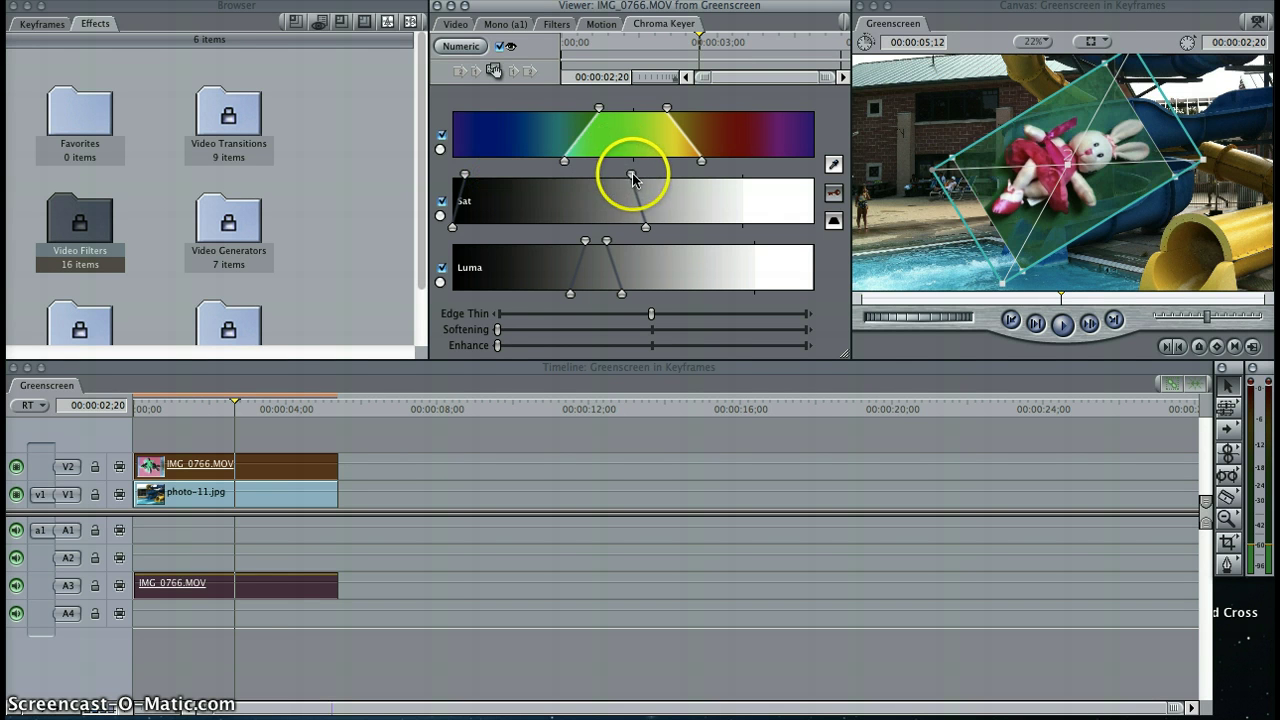
{"action": "left_click", "coordinate": [453, 215]}
{"action": "left_click_drag", "start_coordinate": [453, 185], "coordinate": [469, 180]}
{"action": "left_click", "coordinate": [474, 226]}
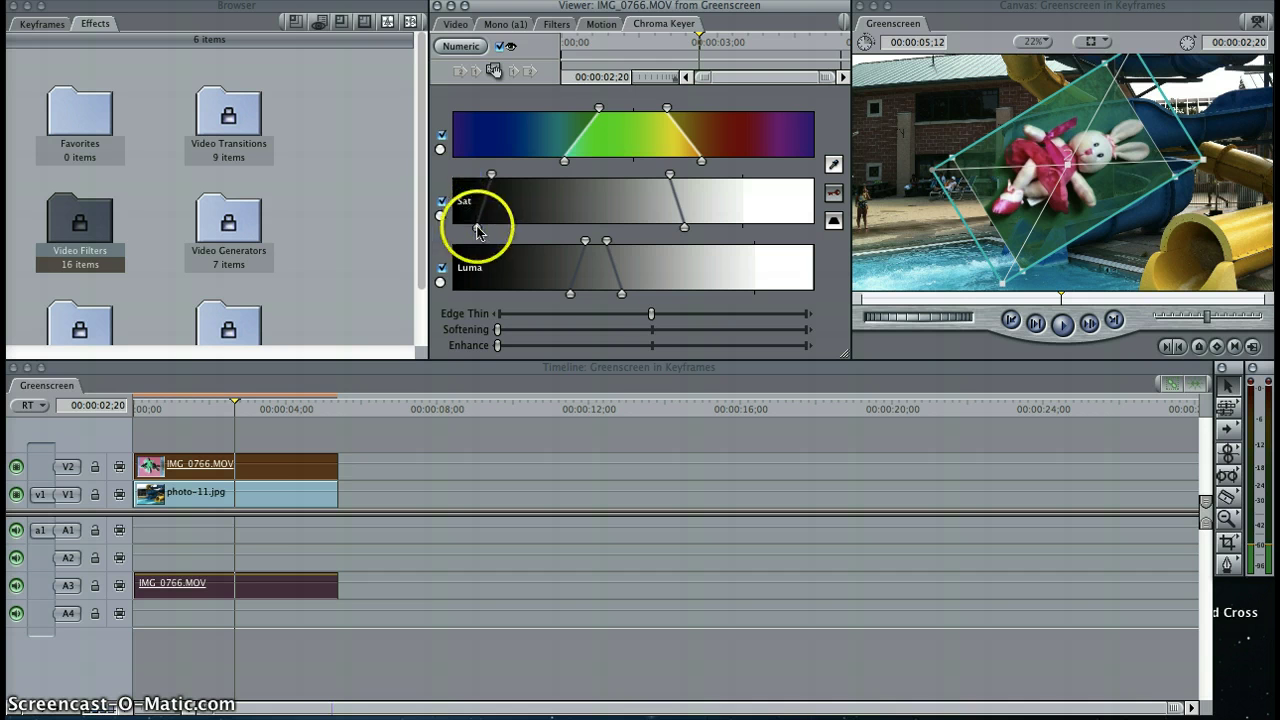
{"action": "mouse_move", "coordinate": [497, 216]}
{"action": "left_mouse_down"}
{"action": "mouse_move", "coordinate": [549, 216]}
{"action": "mouse_move", "coordinate": [472, 216]}
{"action": "left_mouse_up"}
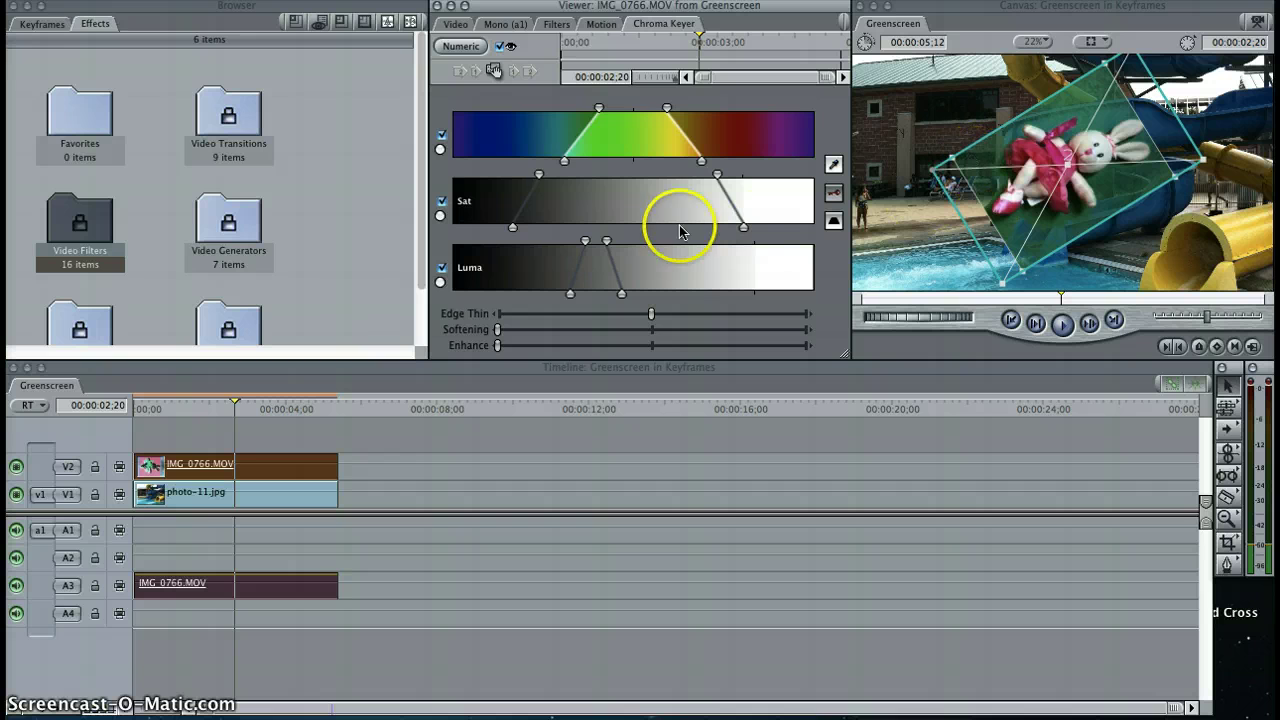
Step: Widen the Luma range to span dark through upper-mid brightness
{"action": "left_click", "coordinate": [584, 244]}
{"action": "left_click_drag", "start_coordinate": [586, 248], "coordinate": [584, 248]}
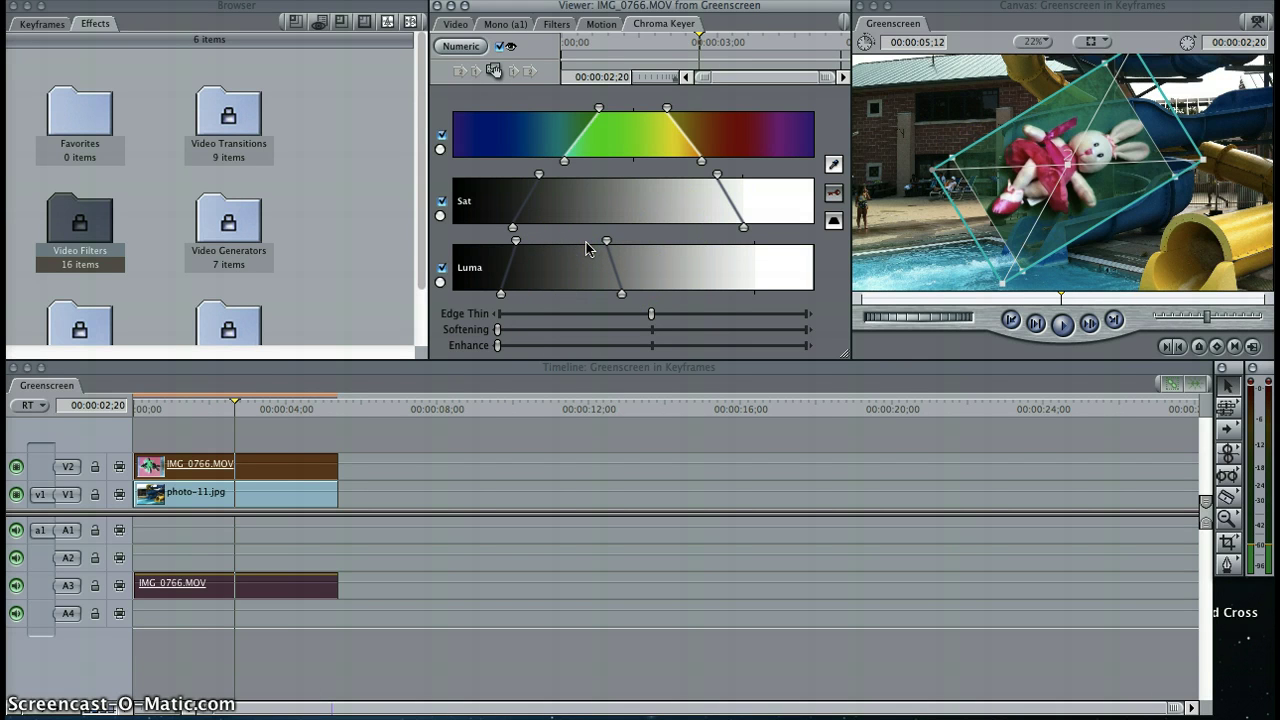
{"action": "left_click", "coordinate": [516, 244]}
{"action": "left_click", "coordinate": [607, 245]}
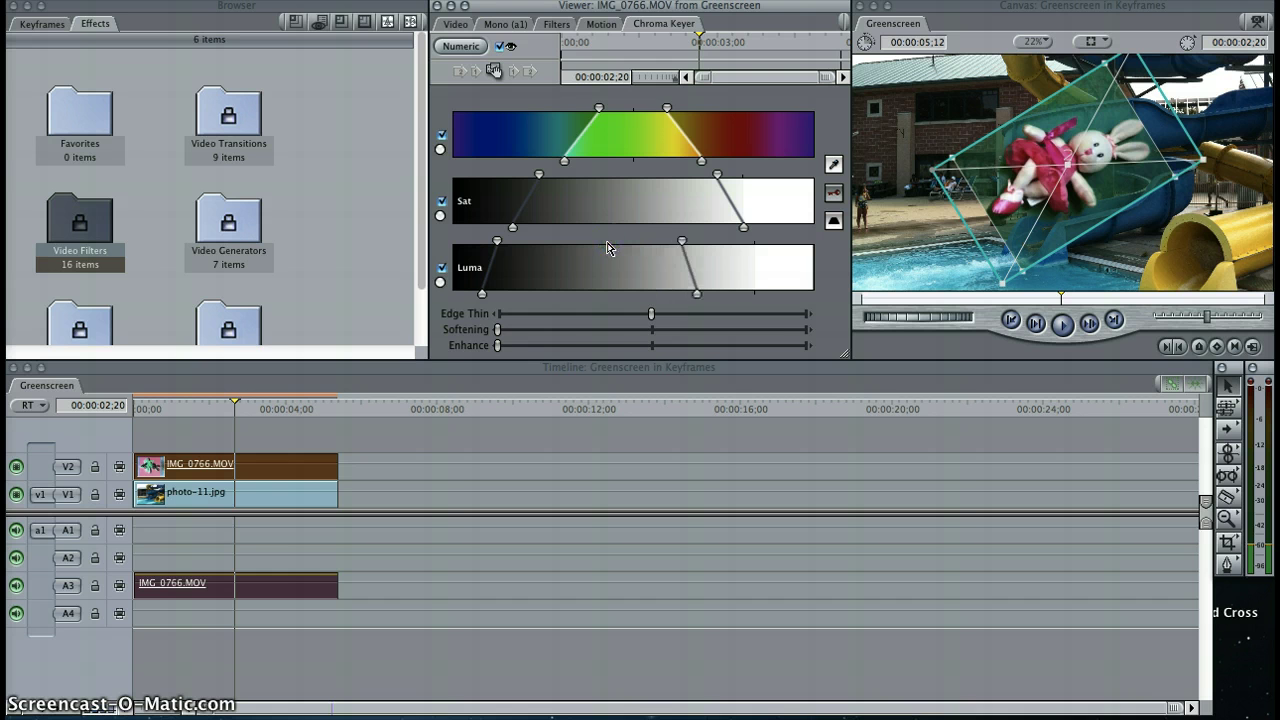
{"action": "left_click_drag", "start_coordinate": [563, 278], "coordinate": [563, 279]}
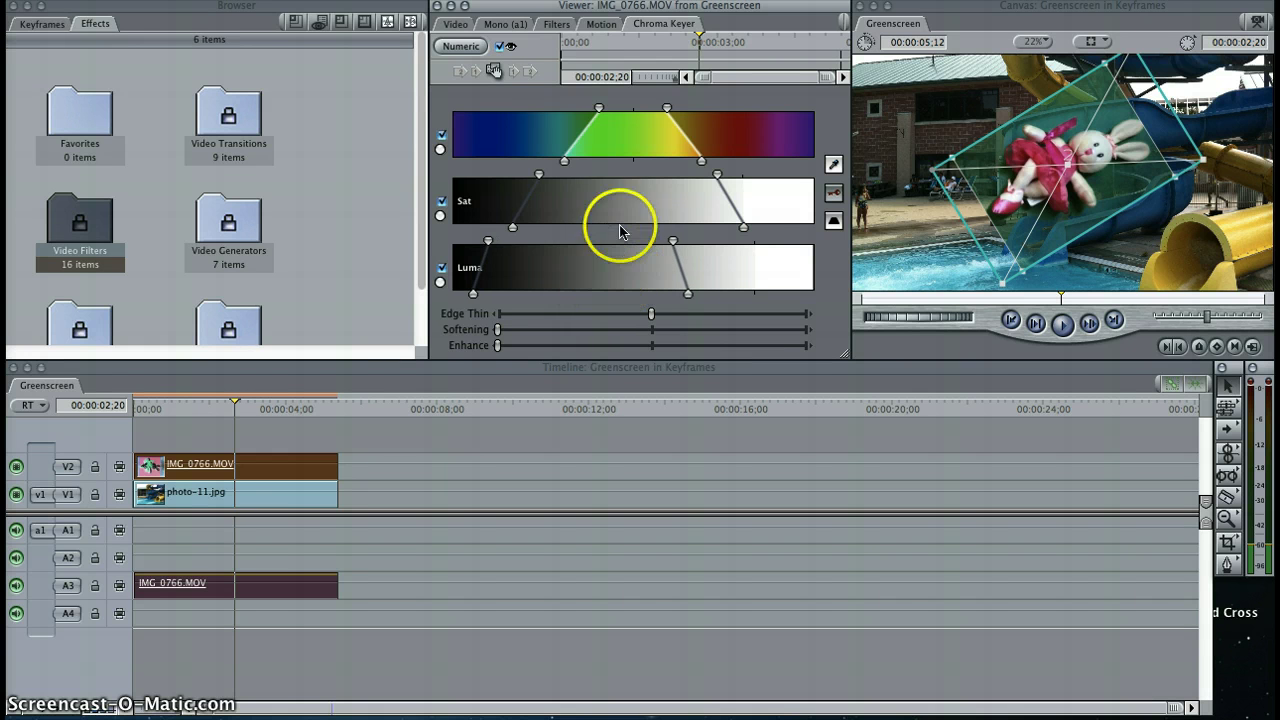
Step: Fine-tune the saturation and luma ranges and the luma softness to clear the green
{"action": "left_click_drag", "start_coordinate": [597, 211], "coordinate": [593, 217]}
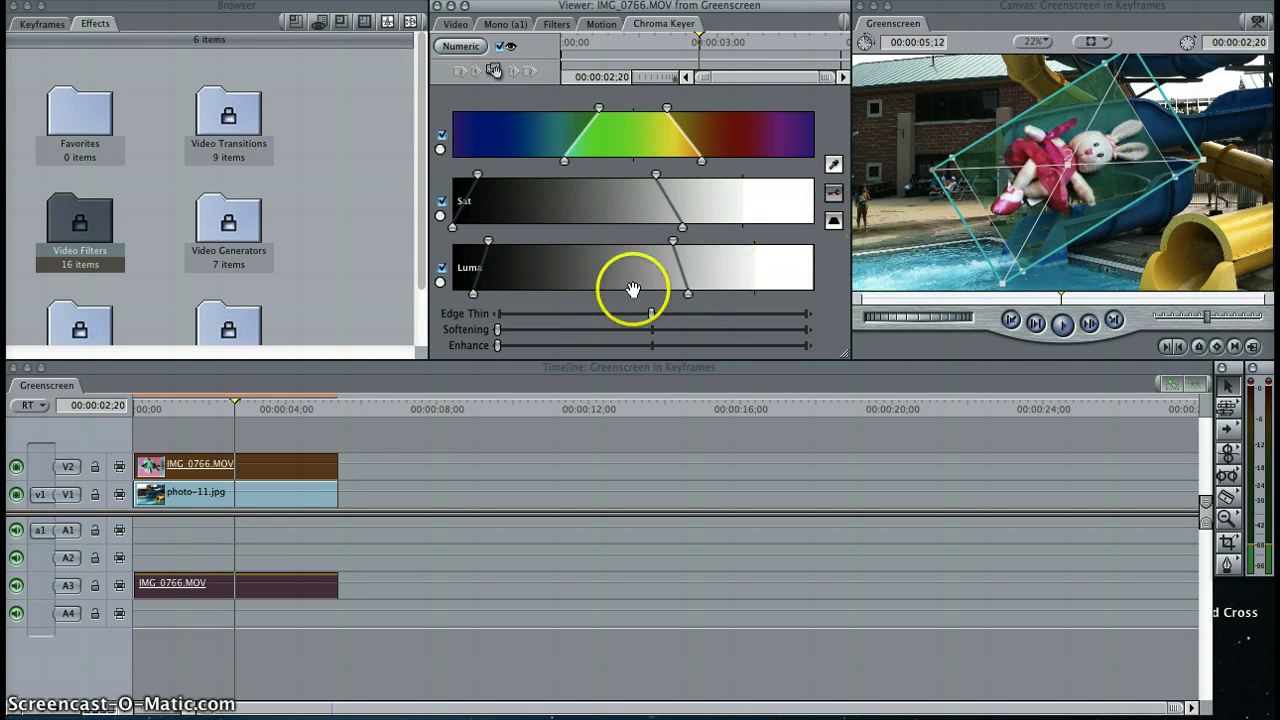
{"action": "left_click_drag", "start_coordinate": [589, 269], "coordinate": [585, 268]}
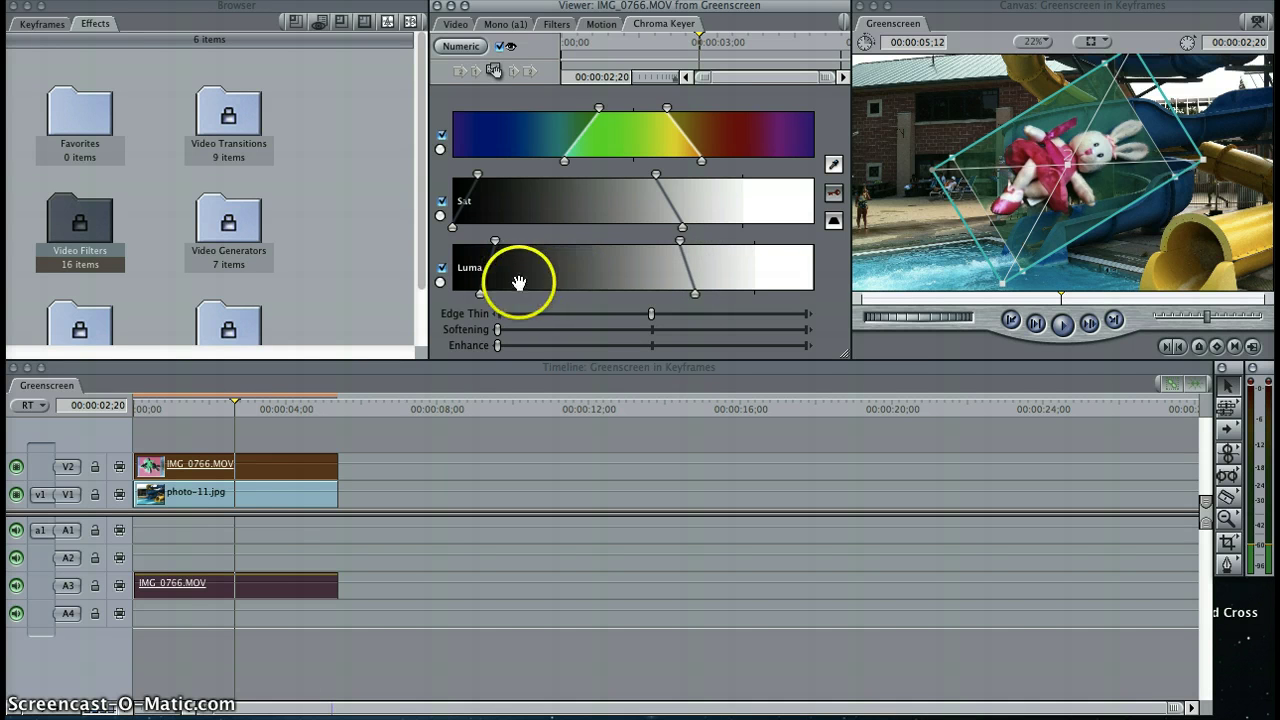
{"action": "left_click_drag", "start_coordinate": [481, 292], "coordinate": [484, 298]}
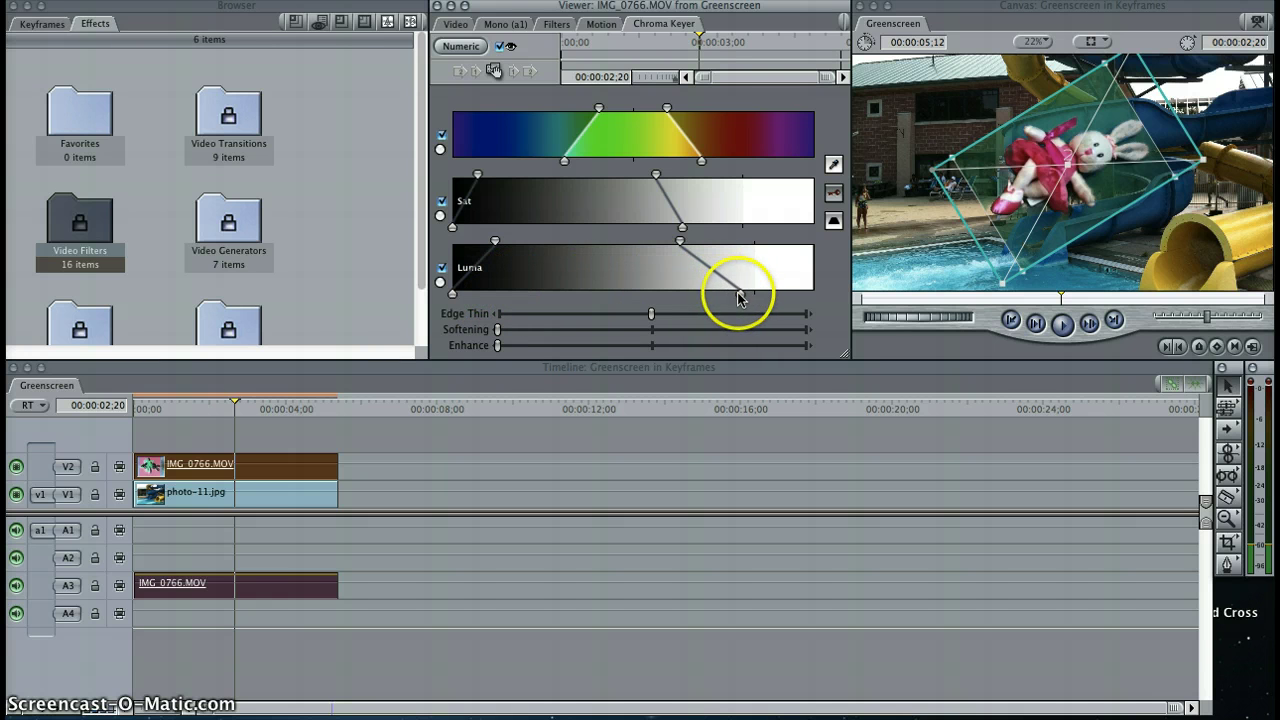
{"action": "left_click_drag", "start_coordinate": [736, 294], "coordinate": [701, 293]}
{"action": "left_click_drag", "start_coordinate": [639, 267], "coordinate": [639, 267]}
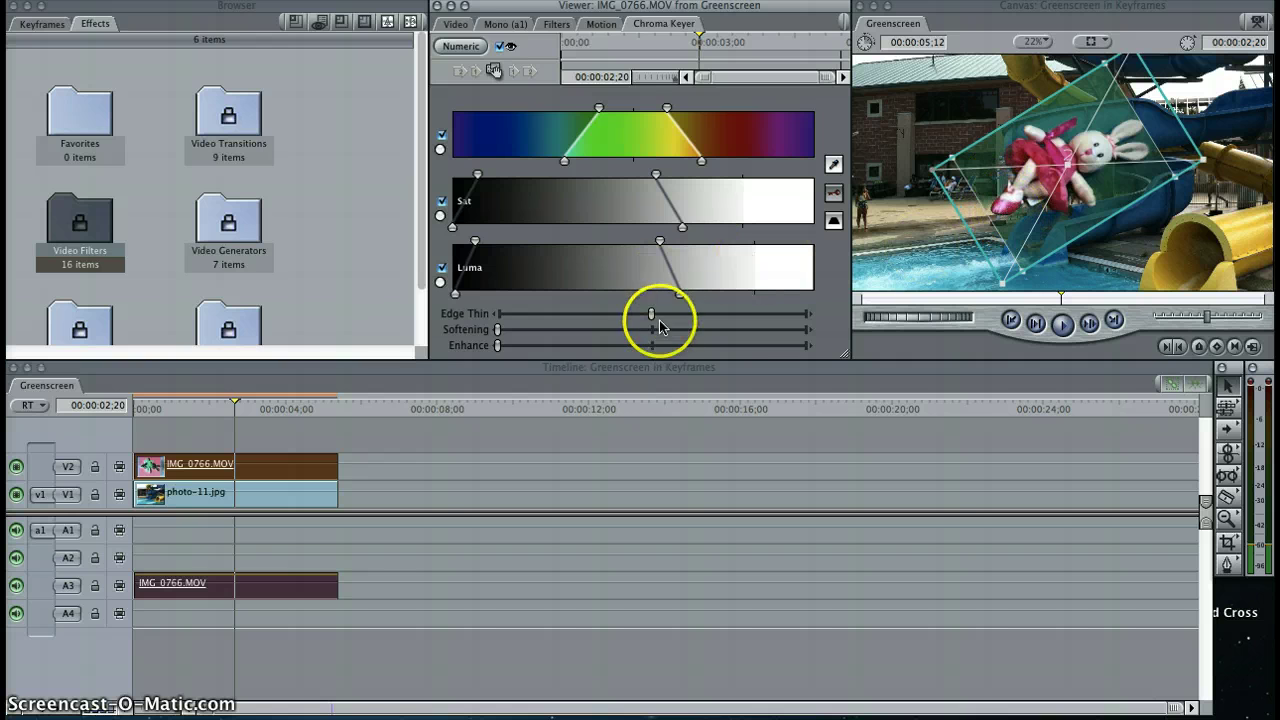
Step: Adjust Edge Thin, Softening and Enhance on the key, then return the playhead to the sequence start
{"action": "left_click_drag", "start_coordinate": [655, 317], "coordinate": [666, 317]}
{"action": "left_click_drag", "start_coordinate": [499, 331], "coordinate": [505, 334]}
{"action": "left_click", "coordinate": [499, 346]}
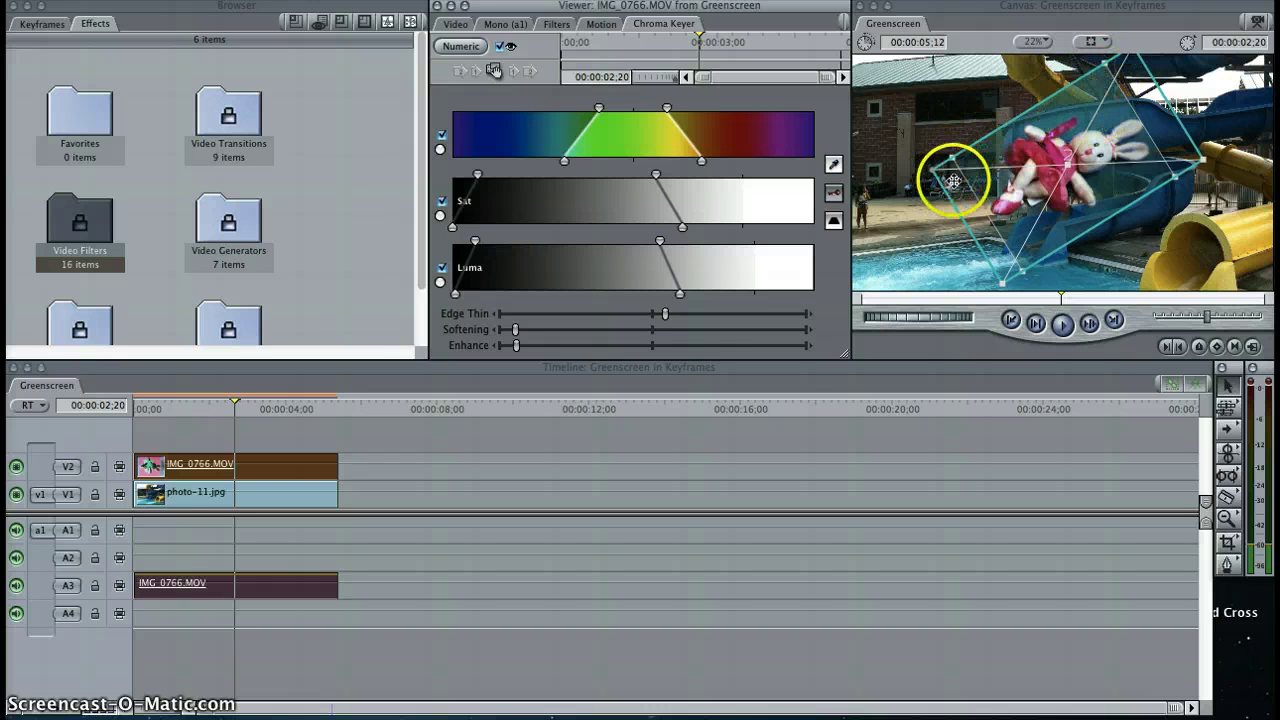
{"action": "left_click", "coordinate": [267, 408]}
{"action": "key", "text": "Home"}
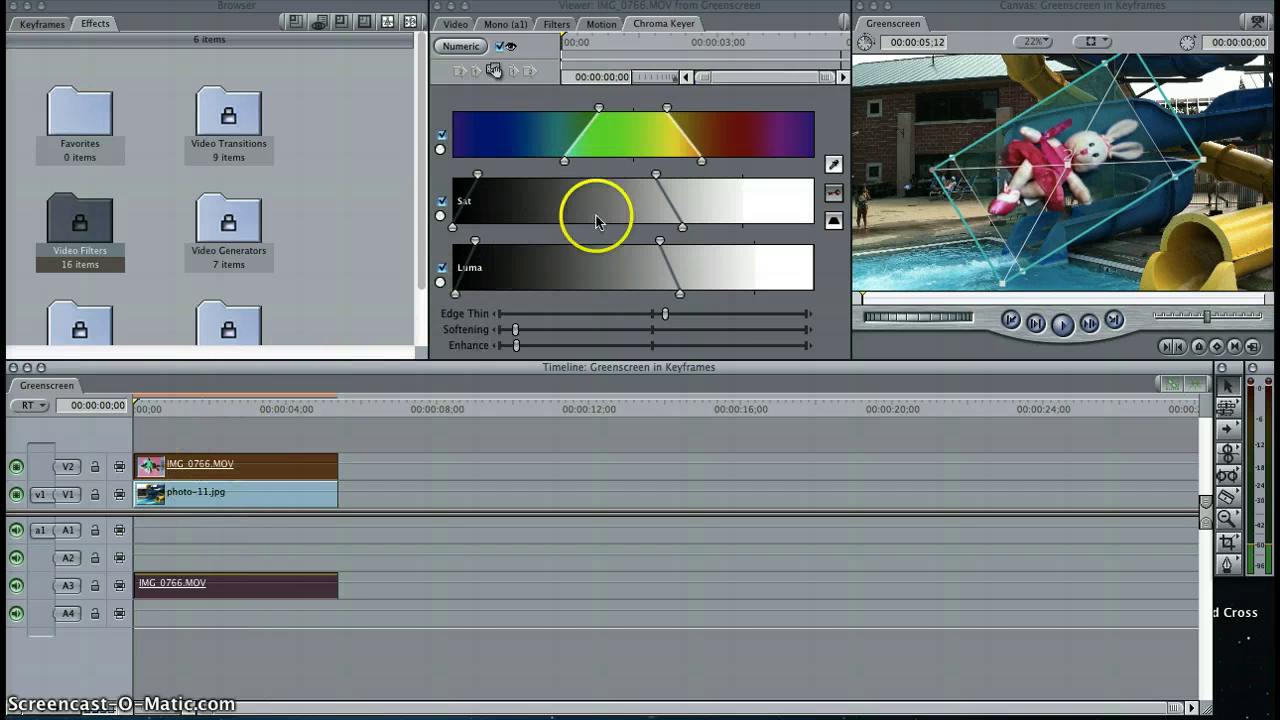
{"action": "left_click_drag", "start_coordinate": [645, 150], "coordinate": [633, 152]}
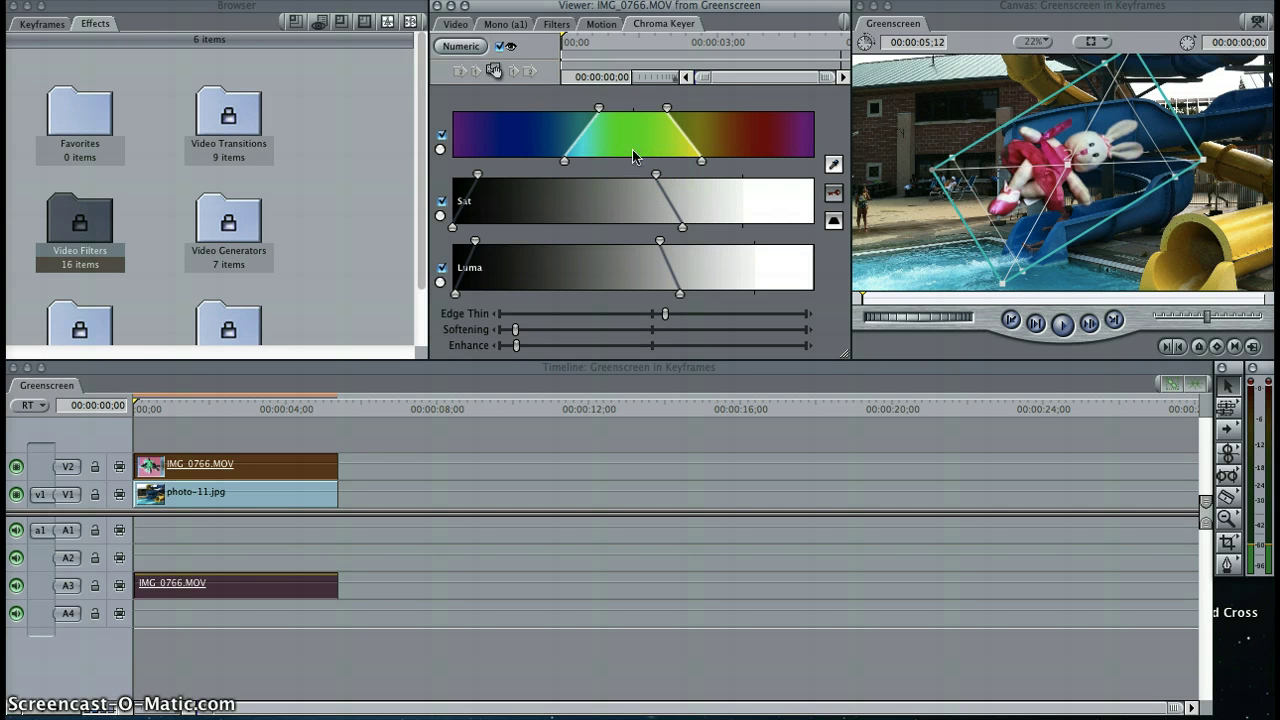
{"action": "left_click", "coordinate": [211, 407]}
{"action": "key", "text": "Home"}
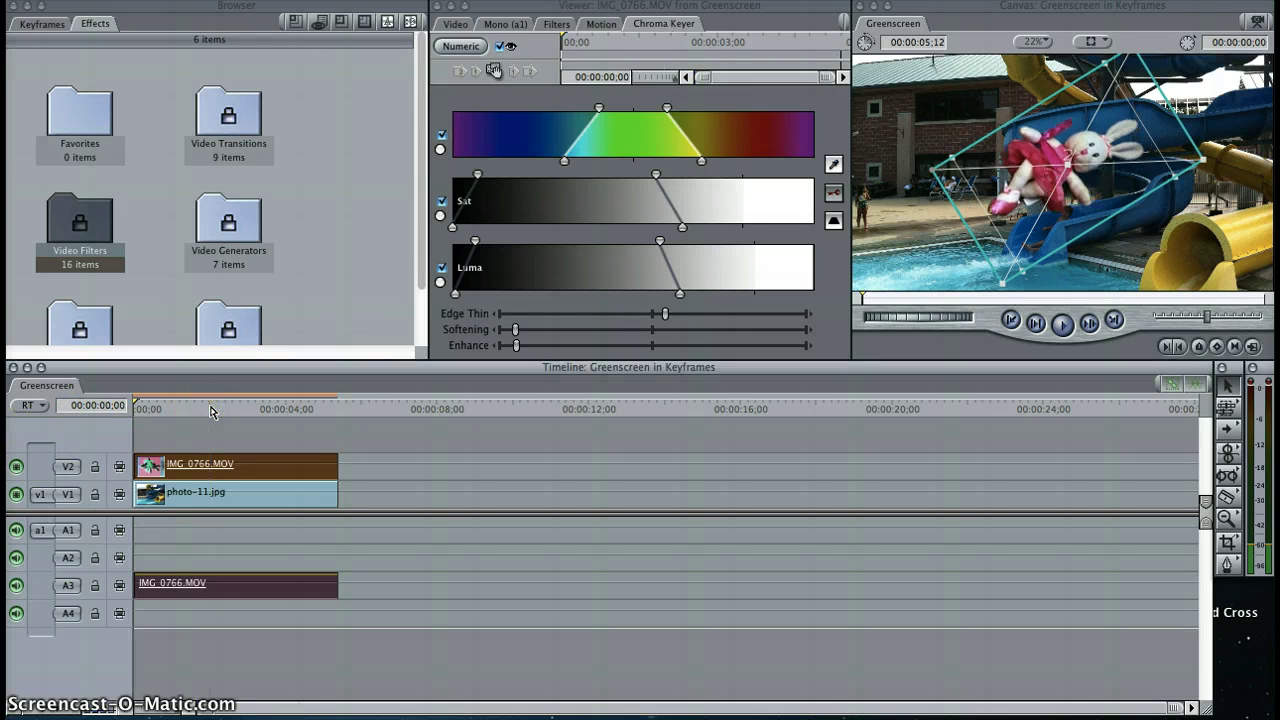
{"action": "key", "text": "space"}
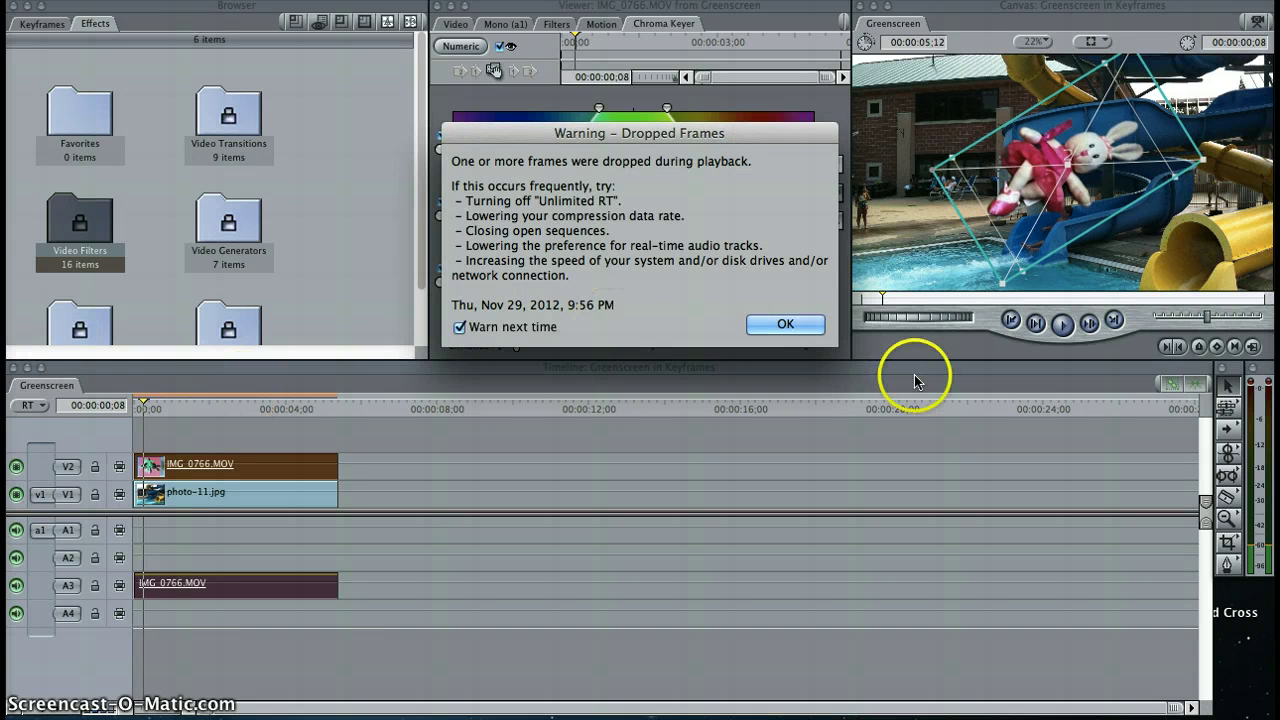
{"action": "left_click", "coordinate": [783, 324]}
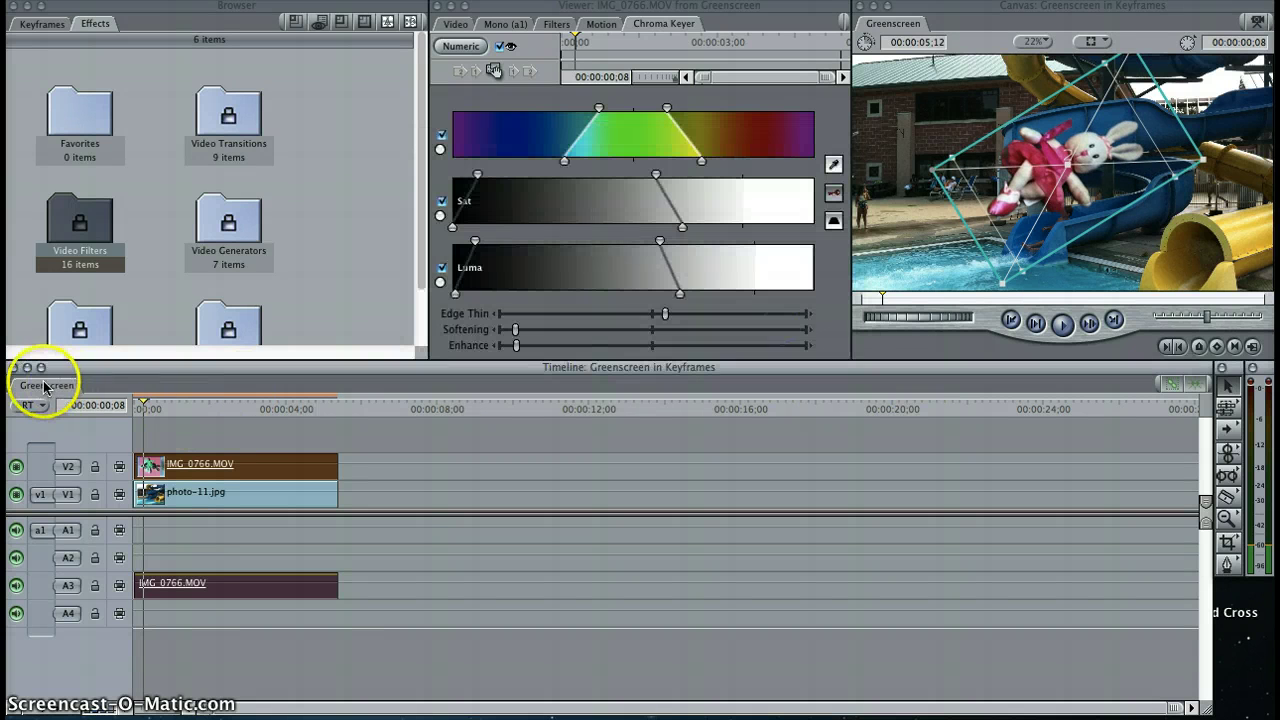
Step: At the sequence start, nudge the keyed bunny right to the top of the slide
{"action": "left_click_drag", "start_coordinate": [192, 408], "coordinate": [130, 400]}
{"action": "left_click", "coordinate": [1196, 178]}
{"action": "left_click_drag", "start_coordinate": [1048, 174], "coordinate": [1124, 199]}
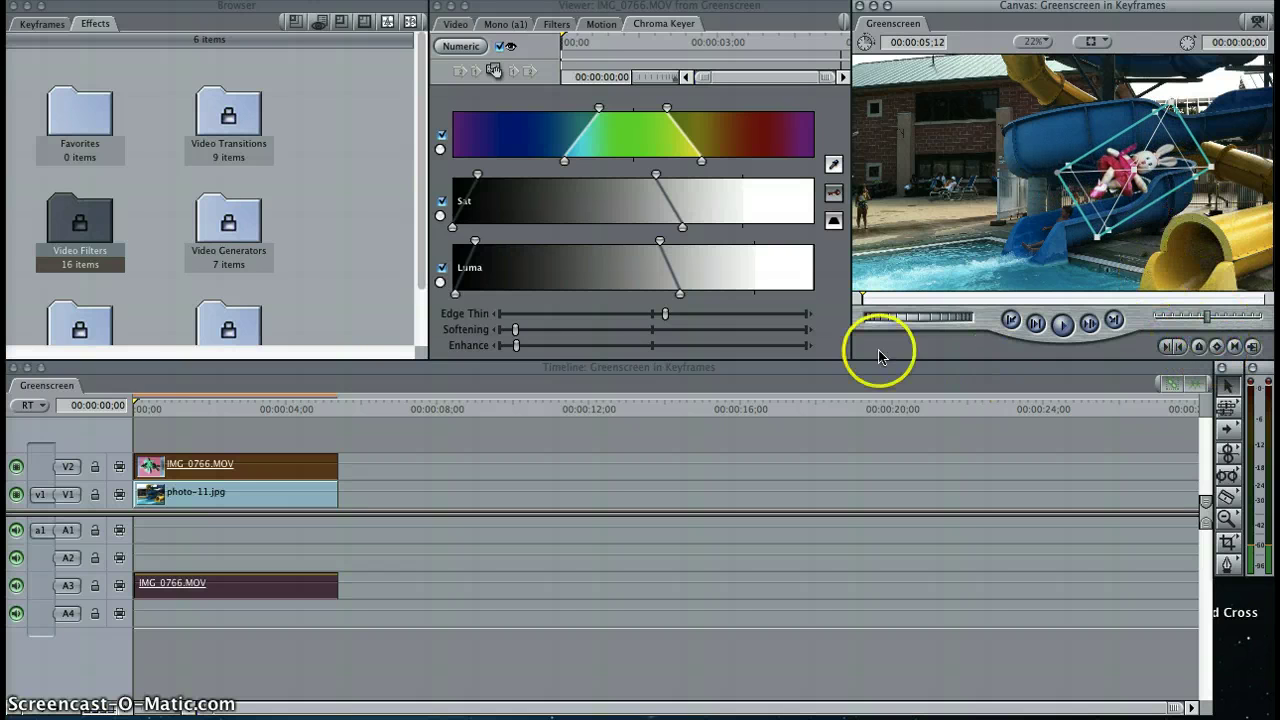
Step: Keyframe the bunny, move it down into the pool, and keyframe it at 00:00:05:12
{"action": "left_click", "coordinate": [1220, 347]}
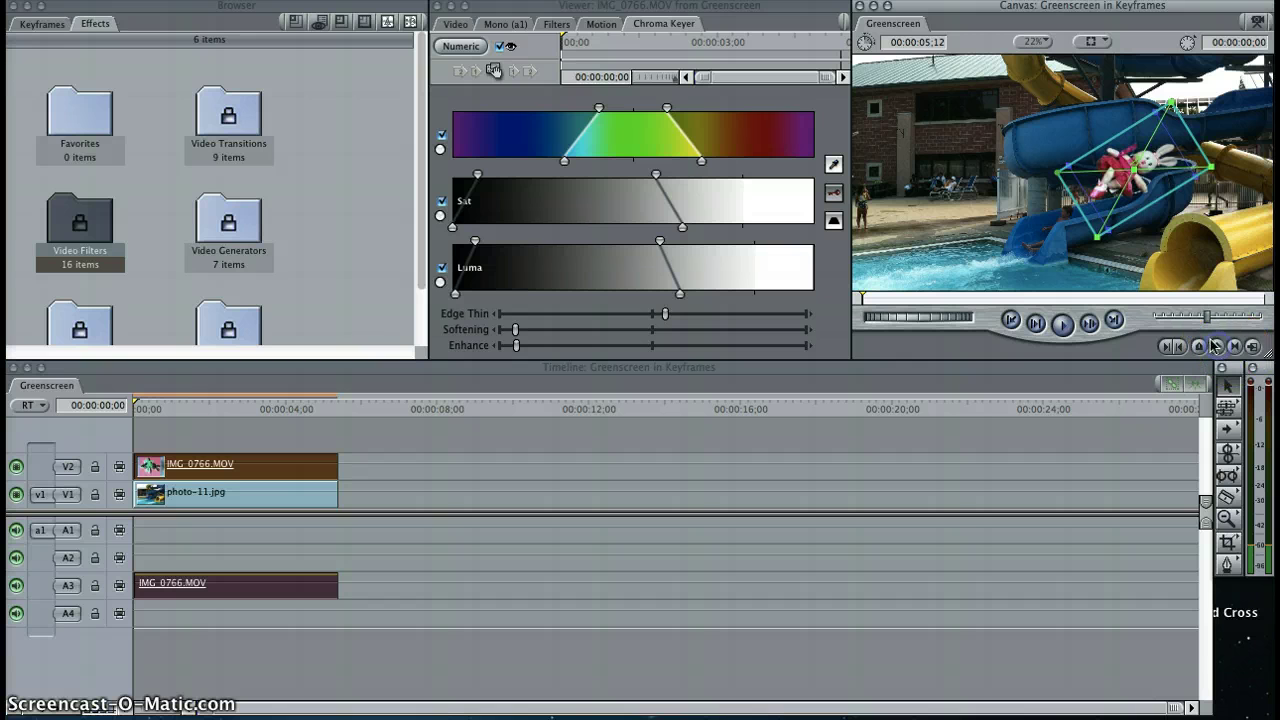
{"action": "left_click_drag", "start_coordinate": [1150, 172], "coordinate": [1035, 255]}
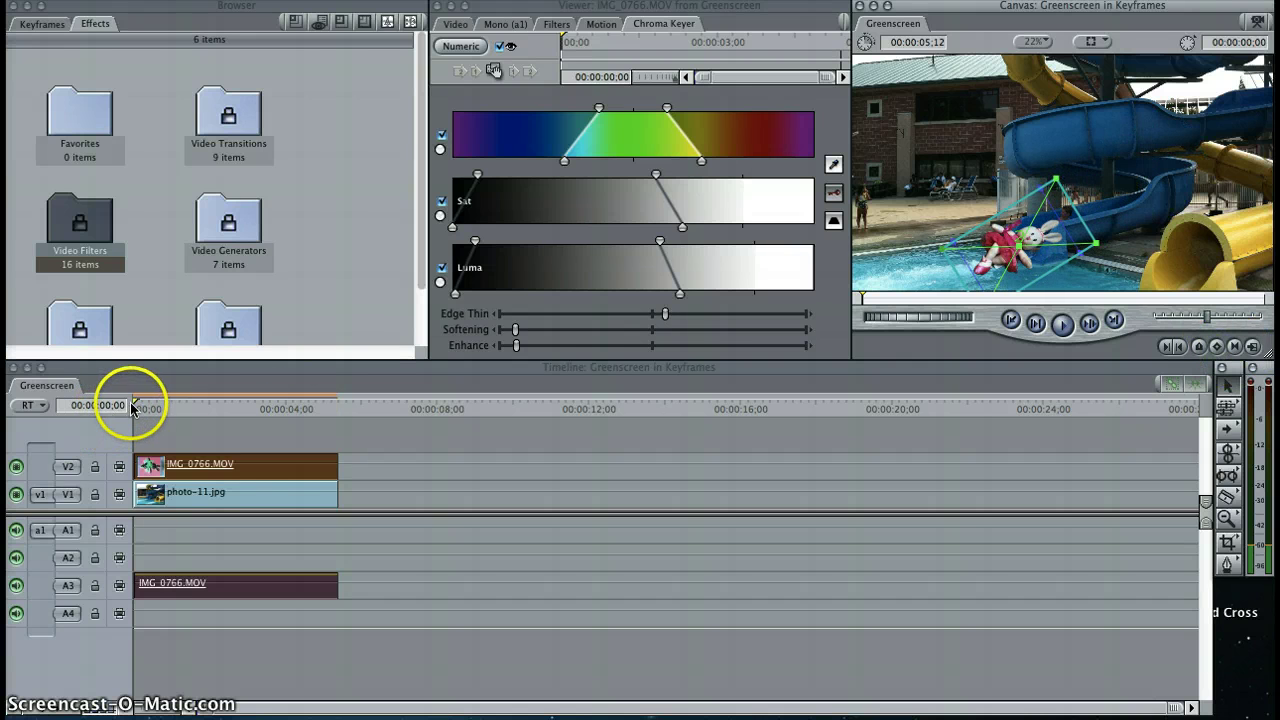
{"action": "left_click", "coordinate": [197, 408]}
{"action": "left_click_drag", "start_coordinate": [197, 408], "coordinate": [325, 412]}
{"action": "left_click", "coordinate": [1217, 346]}
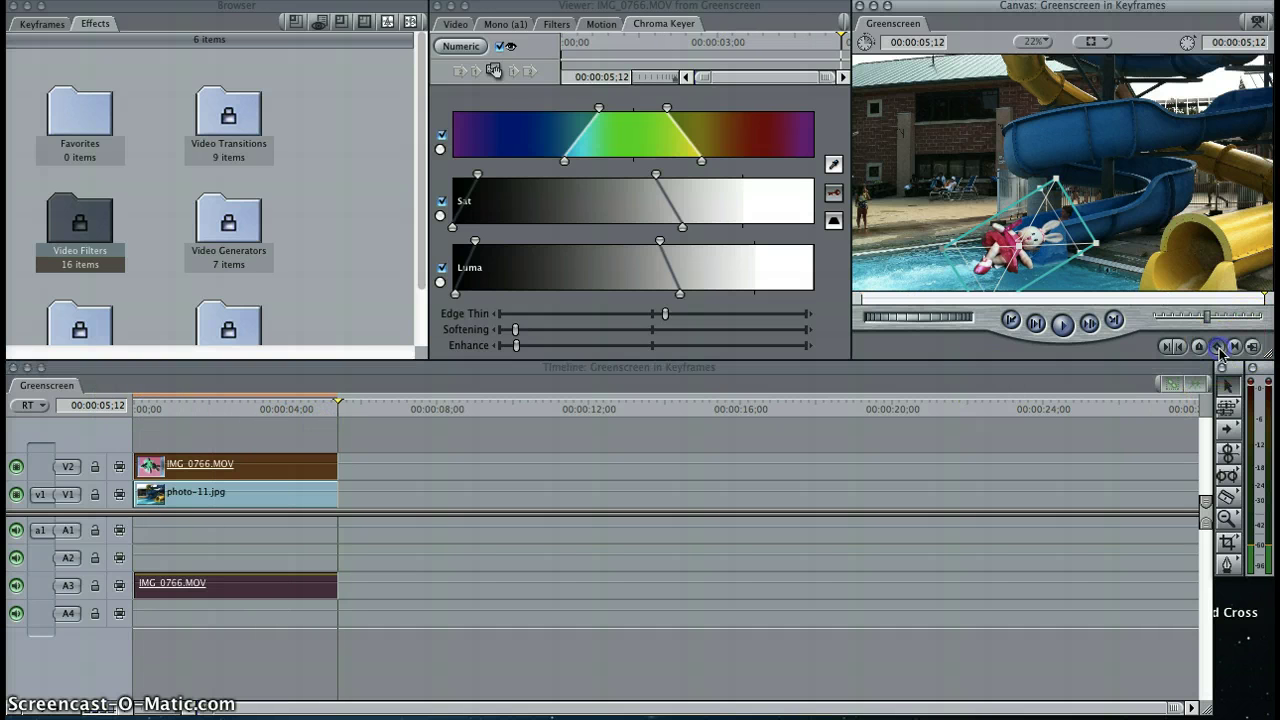
{"action": "key", "text": "Home"}
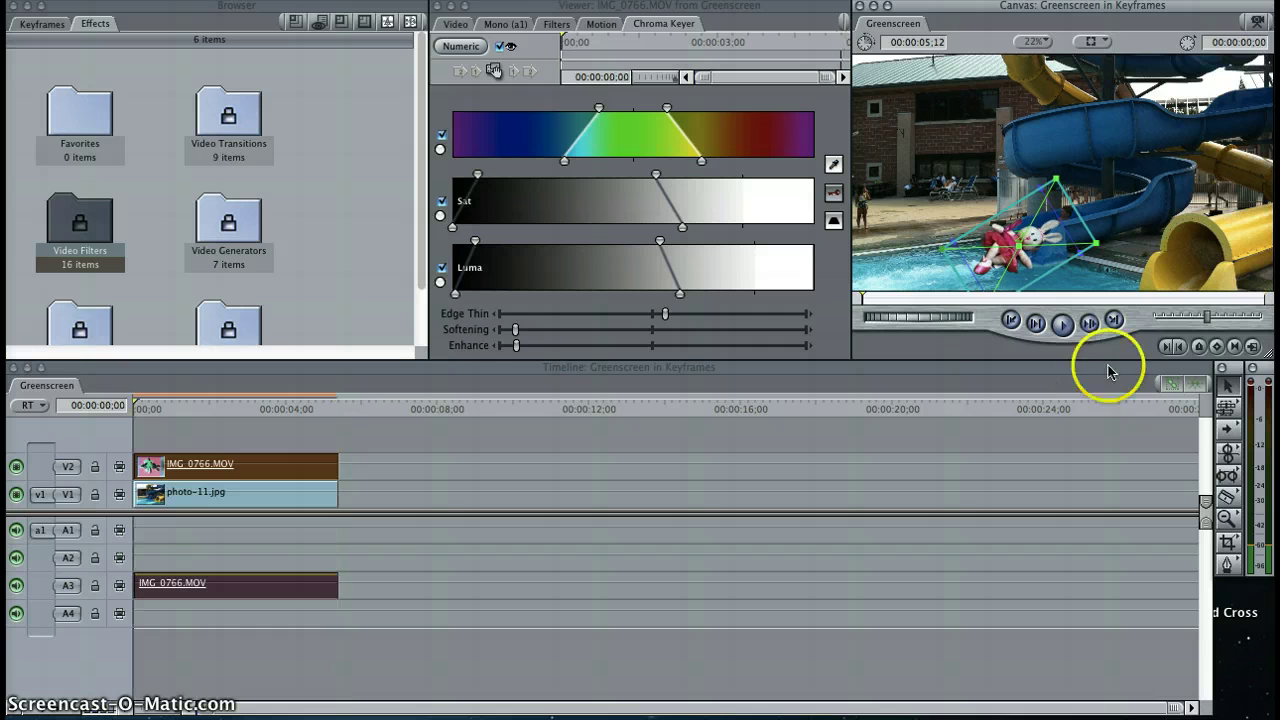